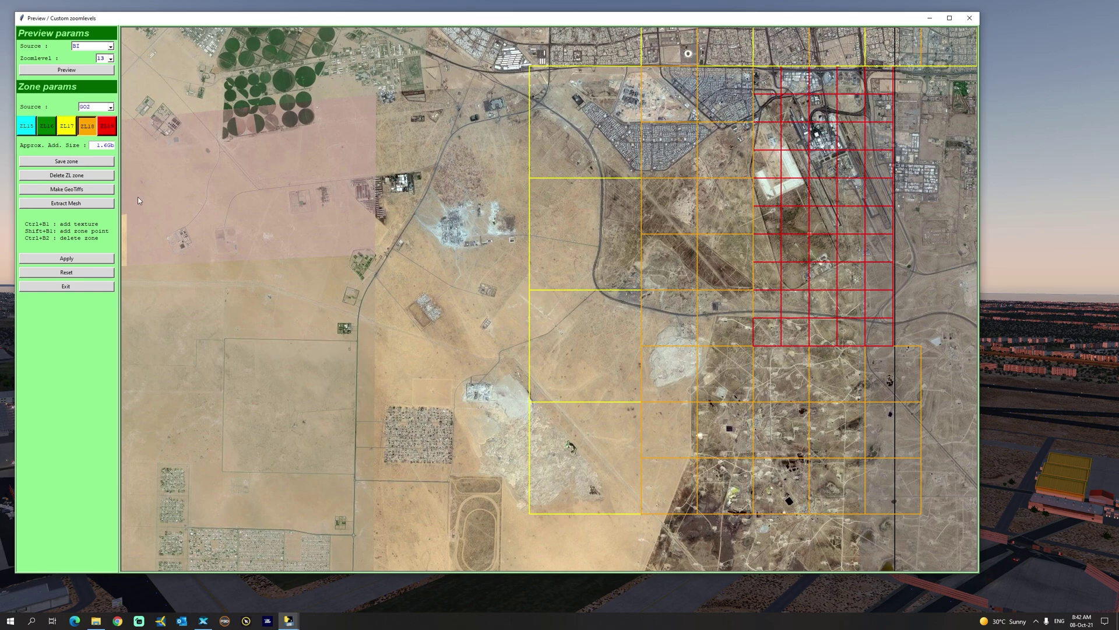
Apply the custom zoomlevel zones and exit the preview, returning to GO2 imagery at zoomlevel 16.
click(67, 260)
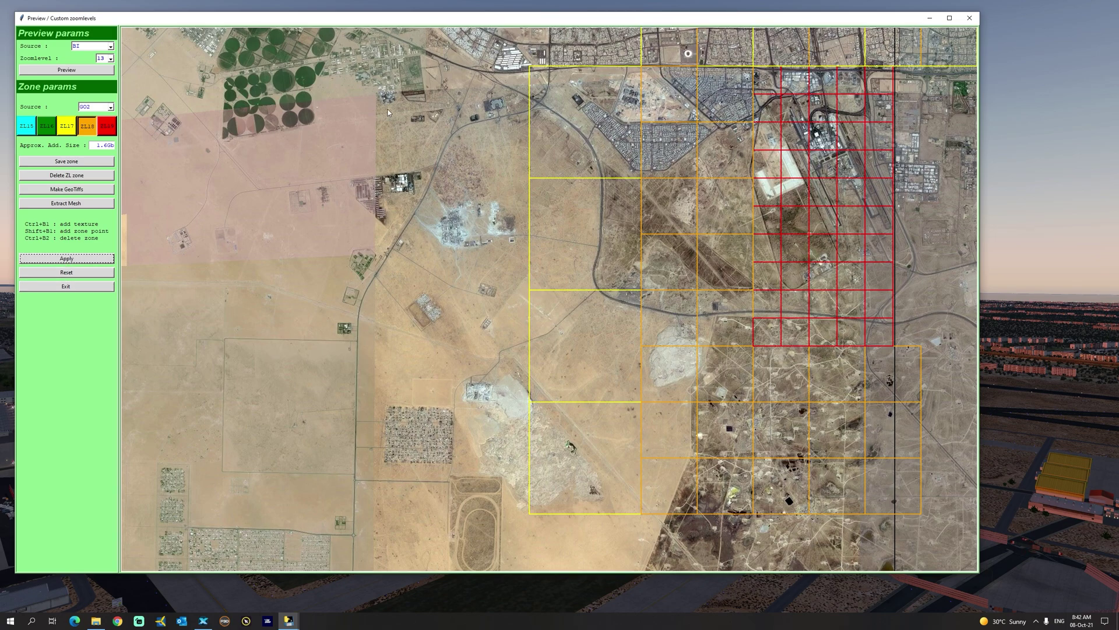
click(76, 288)
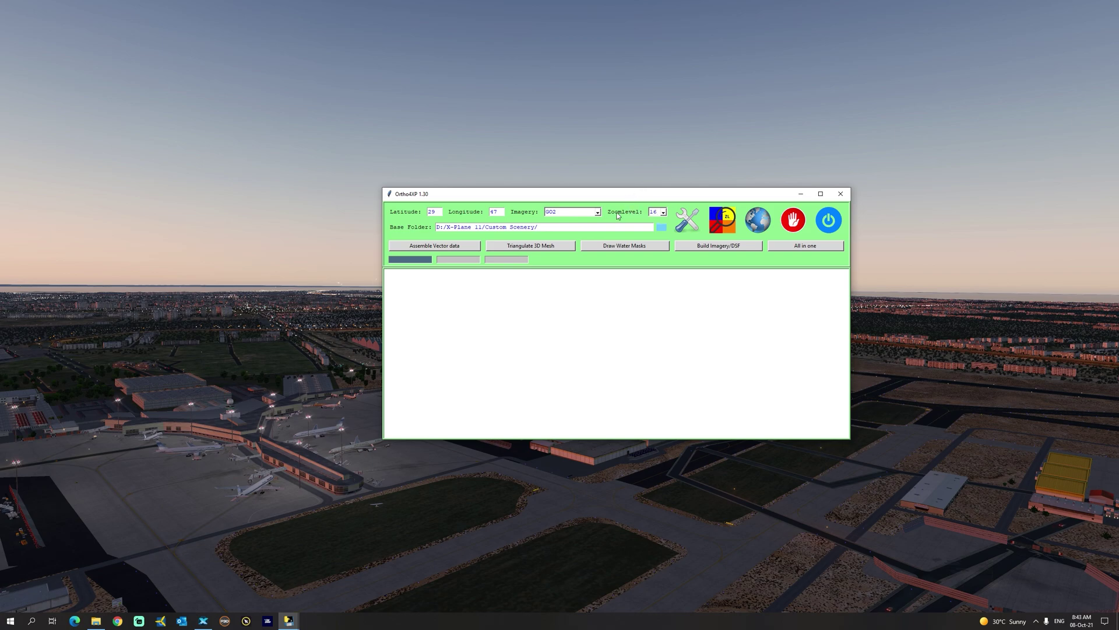
Set the imagery source to BI and select tile +29+047 on the tiles map.
click(598, 212)
click(556, 226)
click(753, 222)
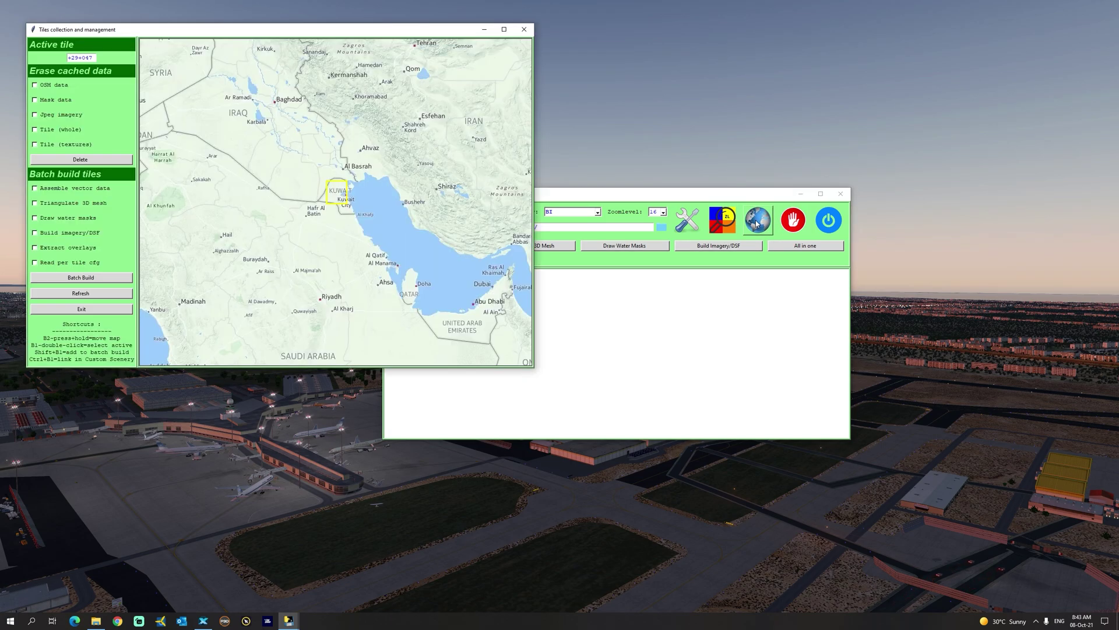
shift+click(333, 195)
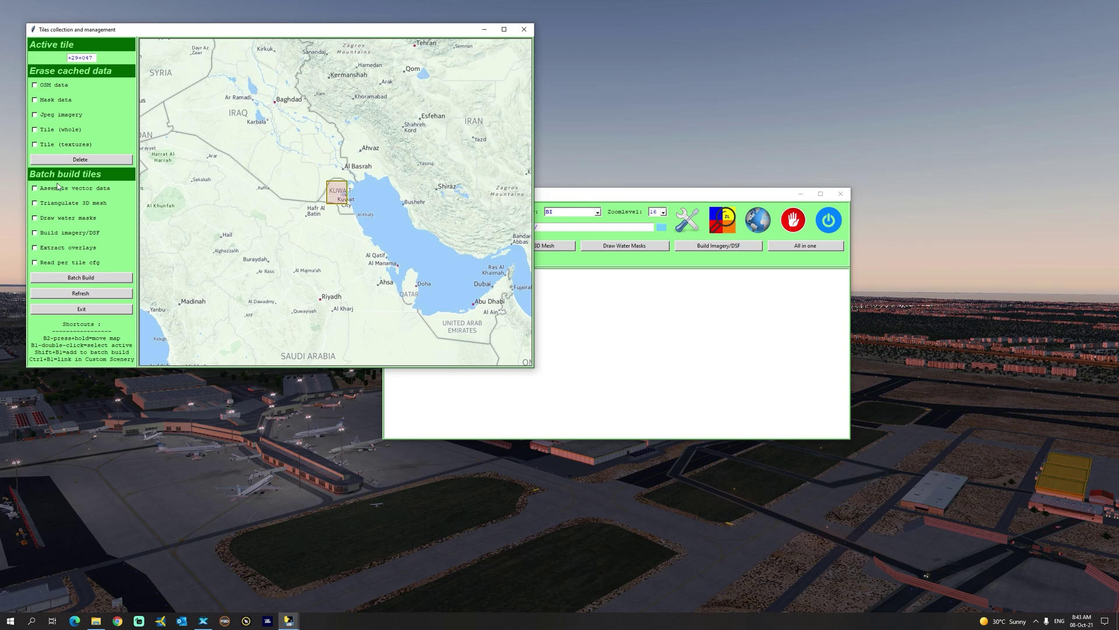
Enable the mesh, water mask and imagery/DSF steps and start the batch build.
click(34, 203)
click(35, 219)
click(35, 234)
click(64, 281)
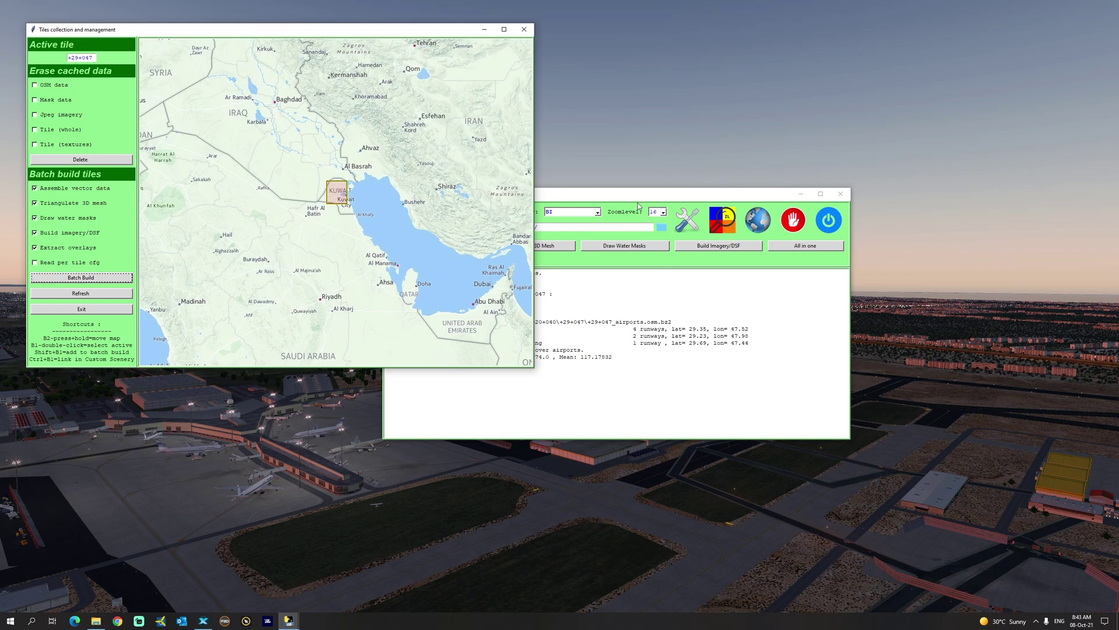
Move the Ortho4XP build log window above the tile map while the build runs.
drag(631, 195, 673, 207)
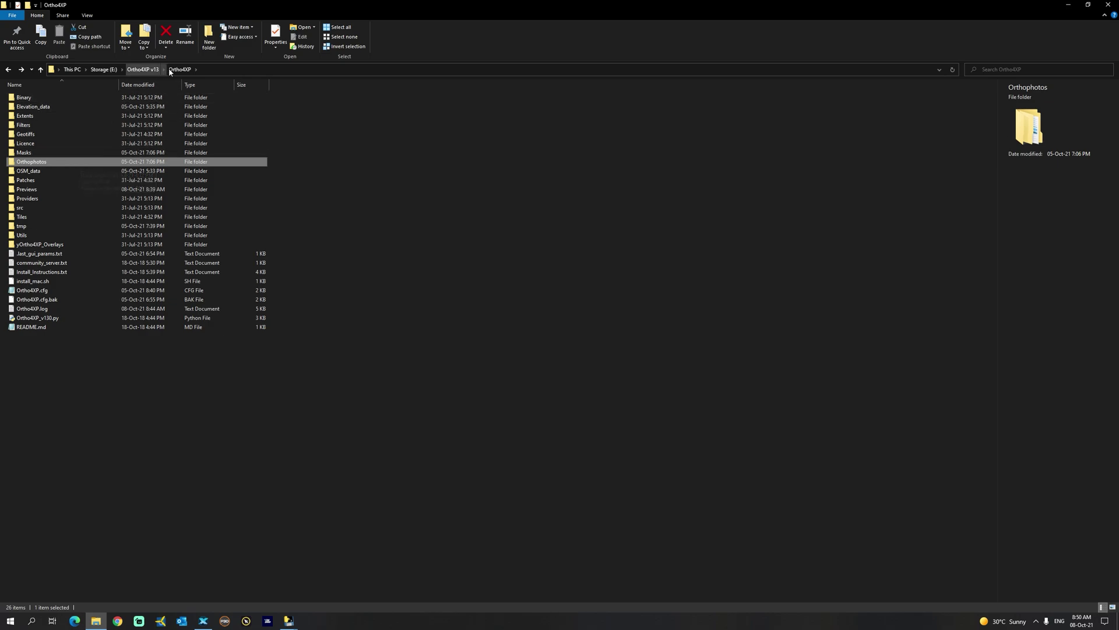
Browse Orthophotos > +20+040 > +29+047 and view the BI_16 imagery folder.
double_click(21, 163)
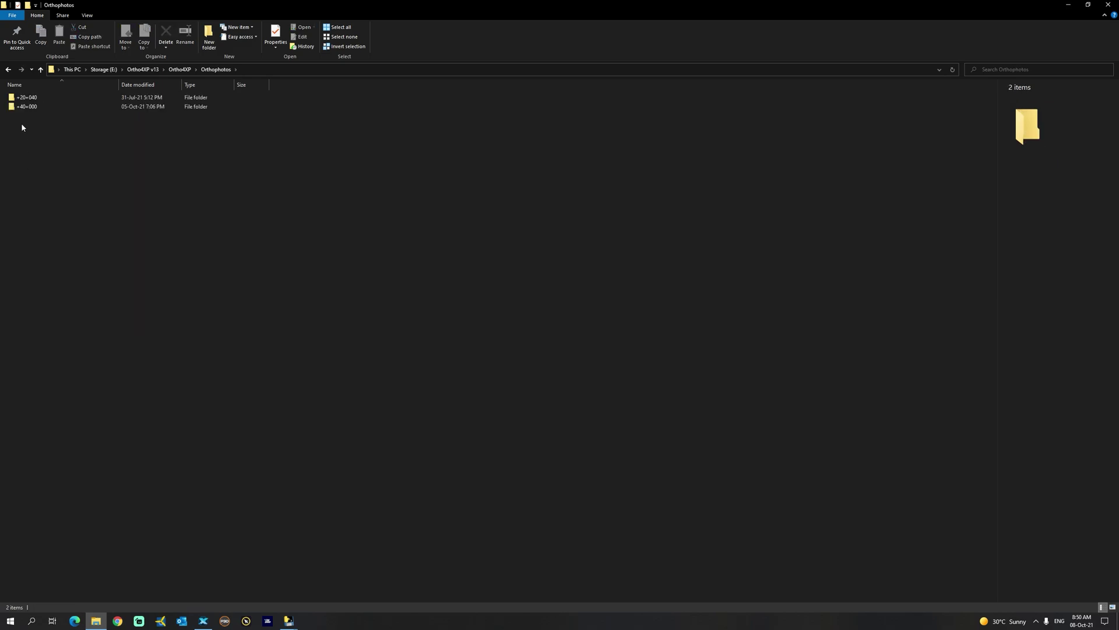
double_click(21, 97)
double_click(21, 97)
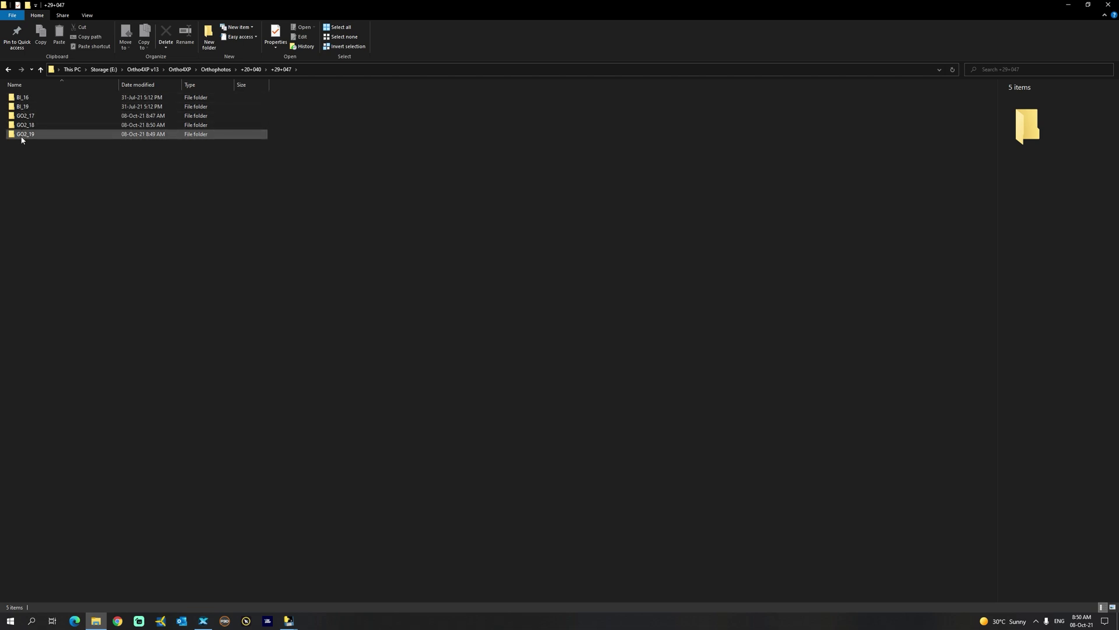
double_click(23, 99)
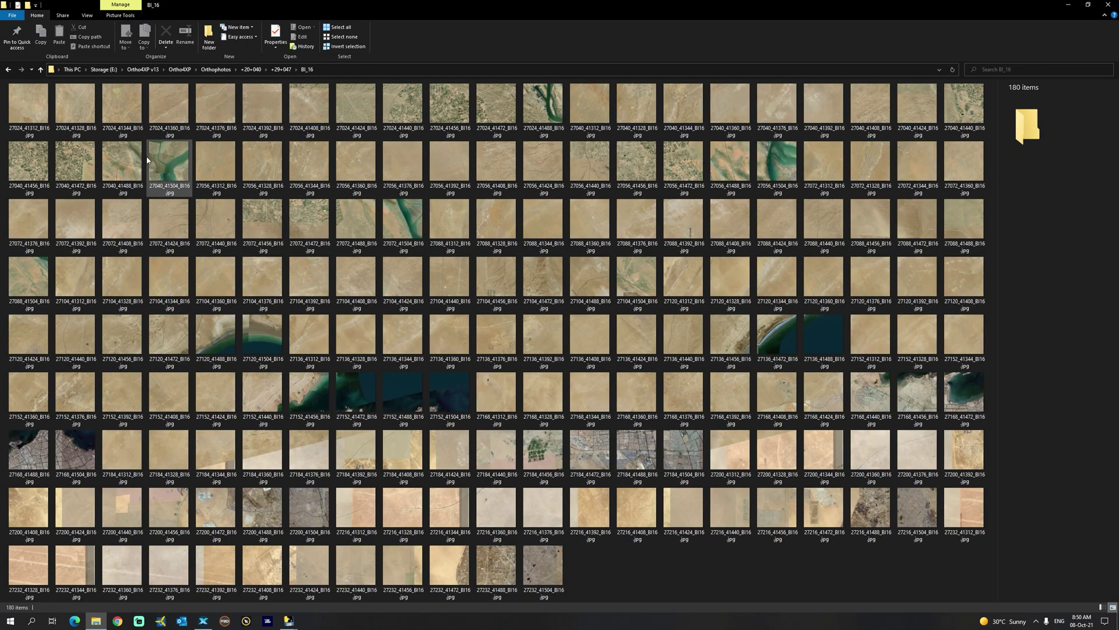
View the BI_19 imagery folder, then go back up to the Ortho4XP folder.
click(8, 69)
double_click(11, 112)
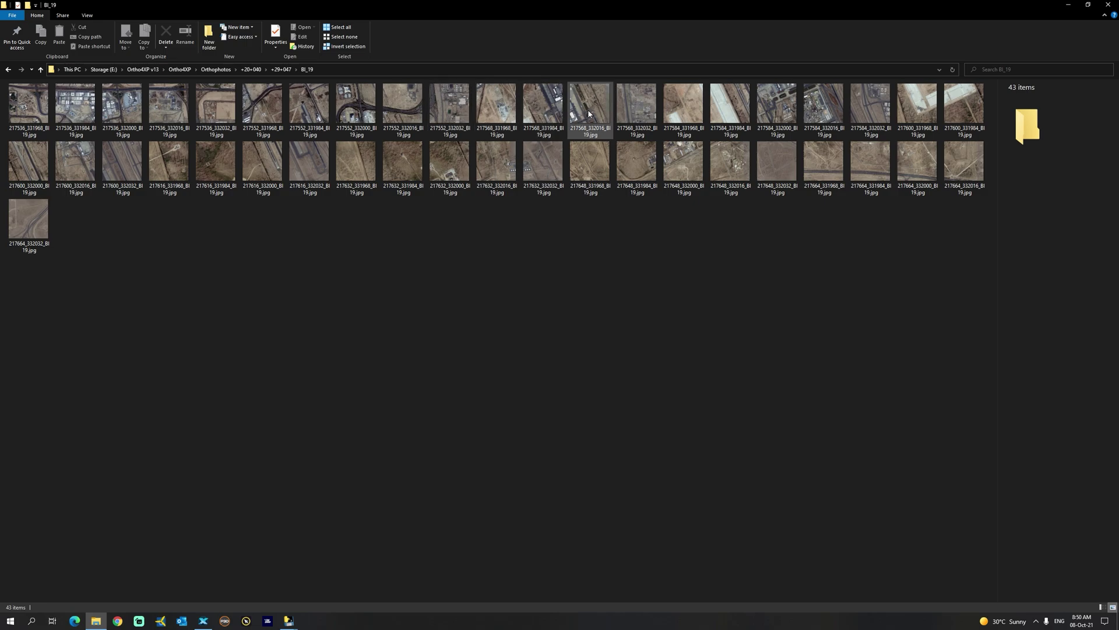
click(7, 70)
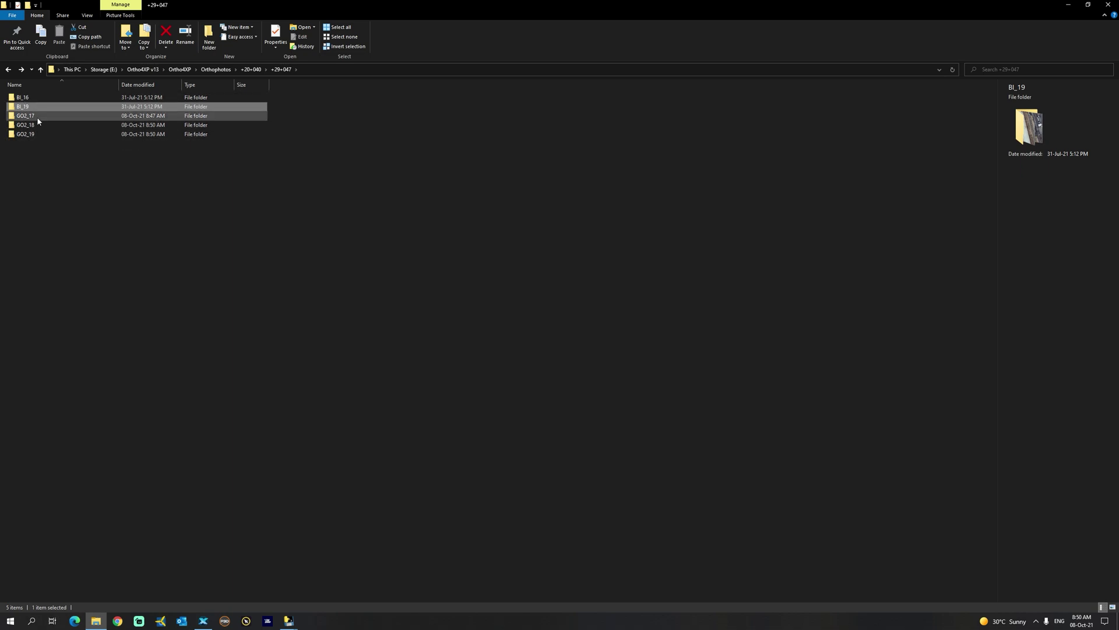
click(10, 71)
click(9, 71)
click(9, 71)
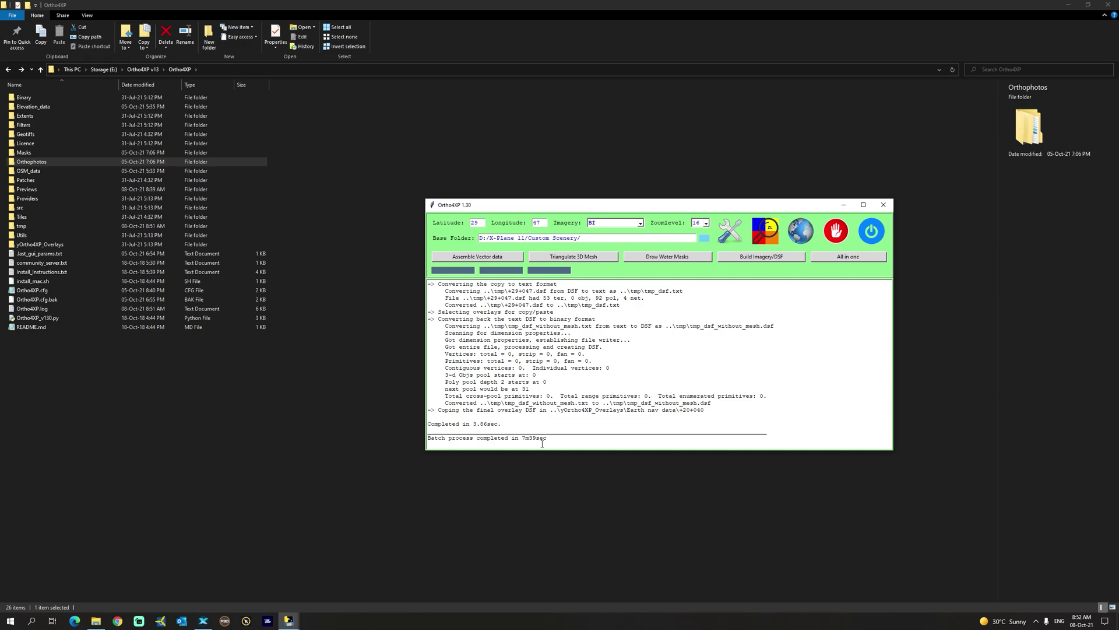
Navigate to D:\X-Plane 11\Custom Scenery and open the zOrtho4XP_+29+047 folder.
click(70, 69)
double_click(198, 145)
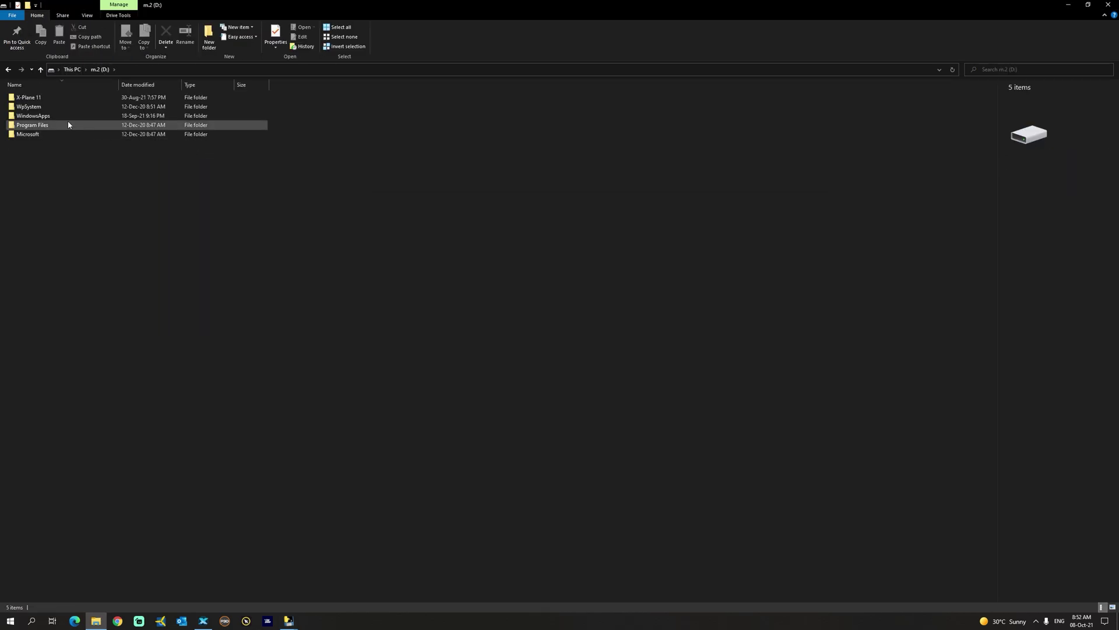
double_click(28, 97)
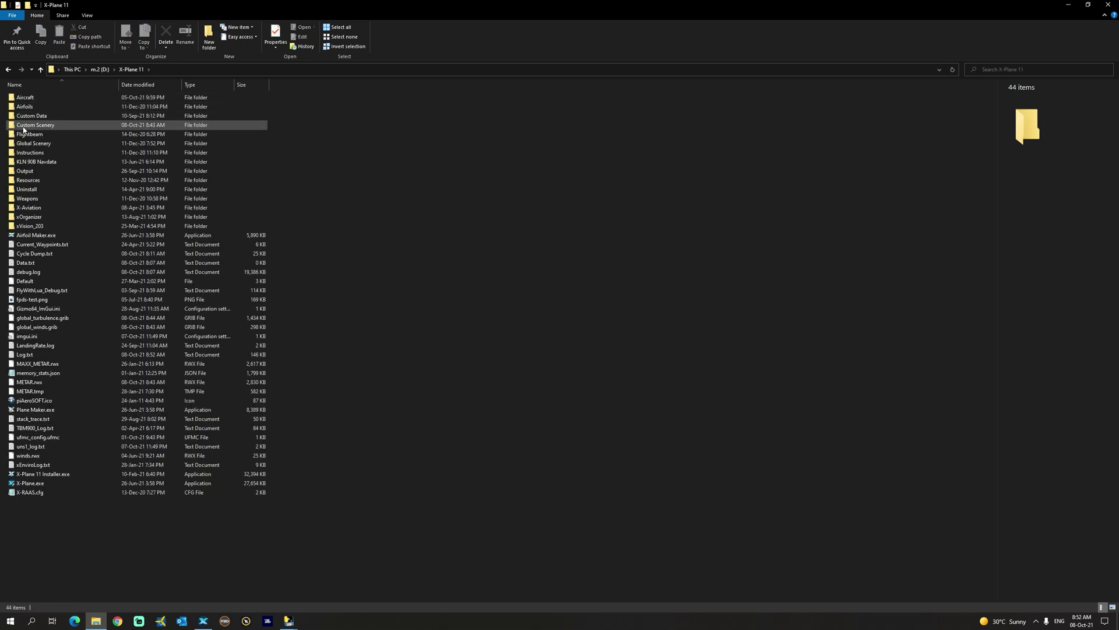
double_click(23, 126)
scroll(116, 430, down, 15)
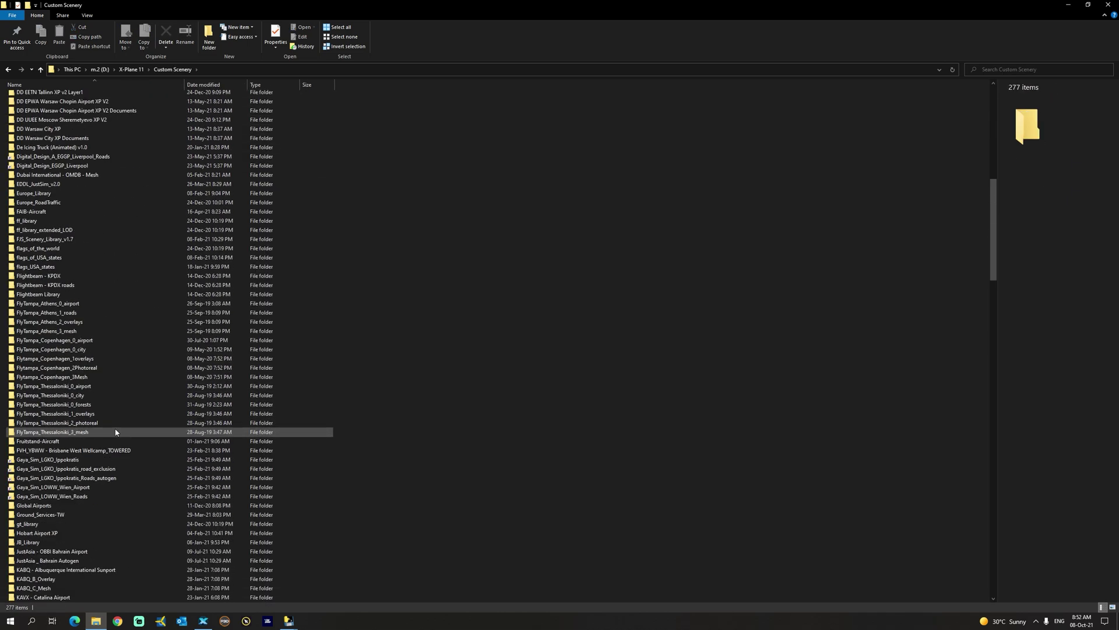
scroll(115, 434, down, 20)
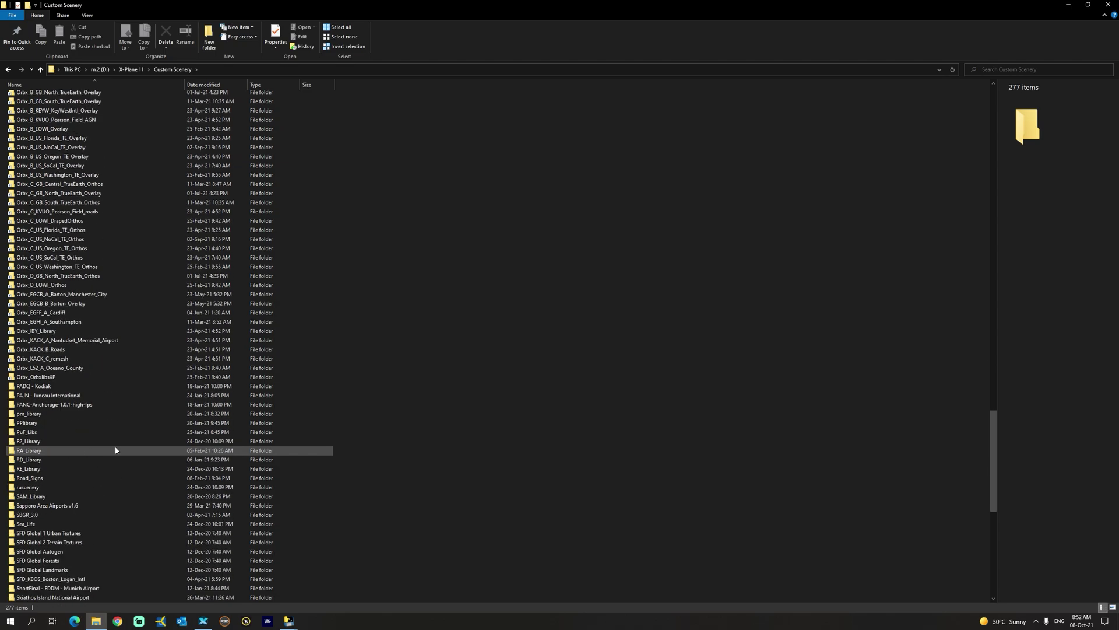
scroll(116, 450, down, 15)
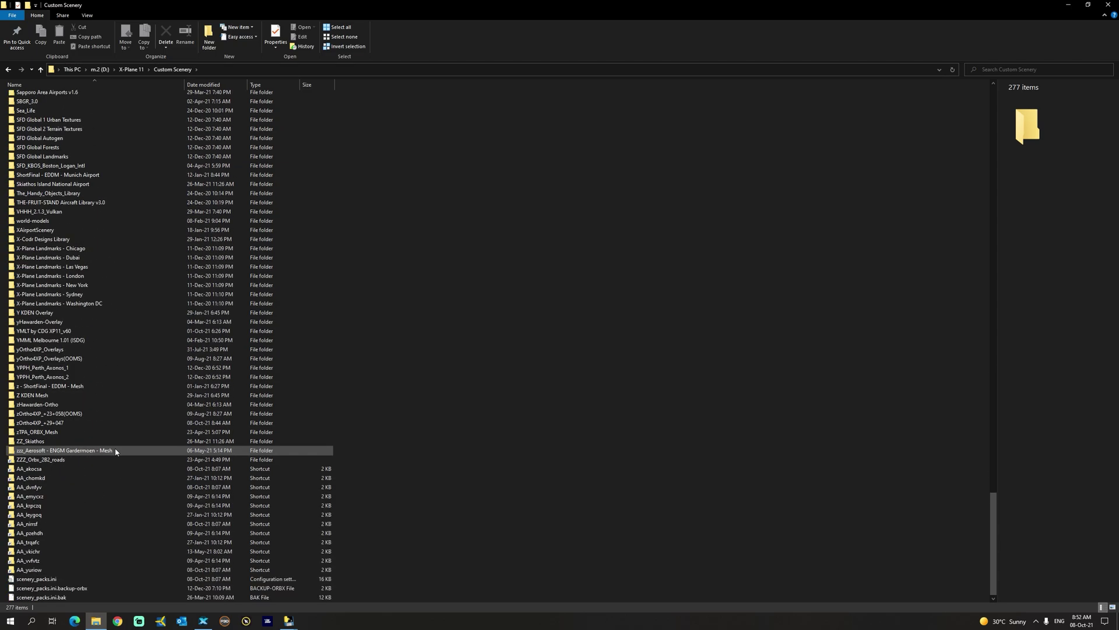
mouse_move(30, 426)
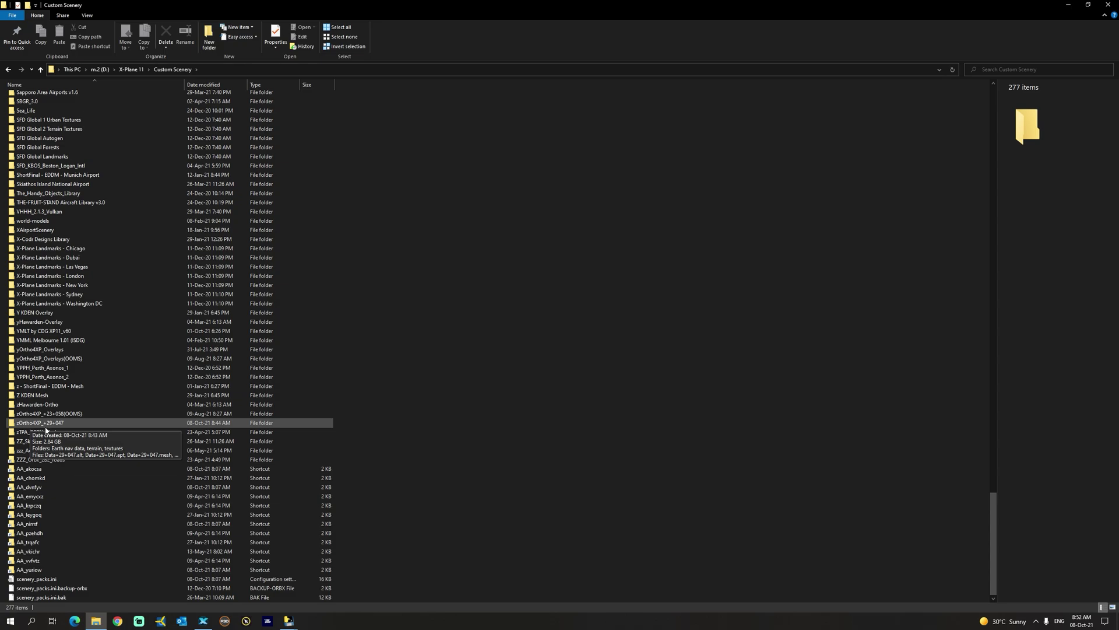
double_click(64, 426)
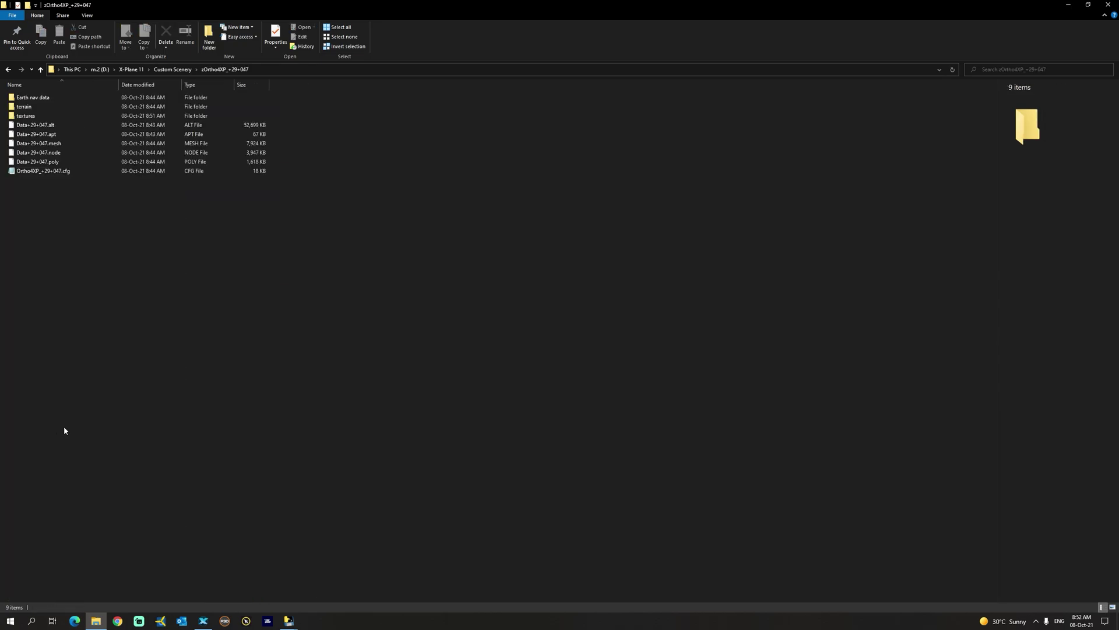
Review the texture thumbnails in the tile's textures folder.
double_click(19, 118)
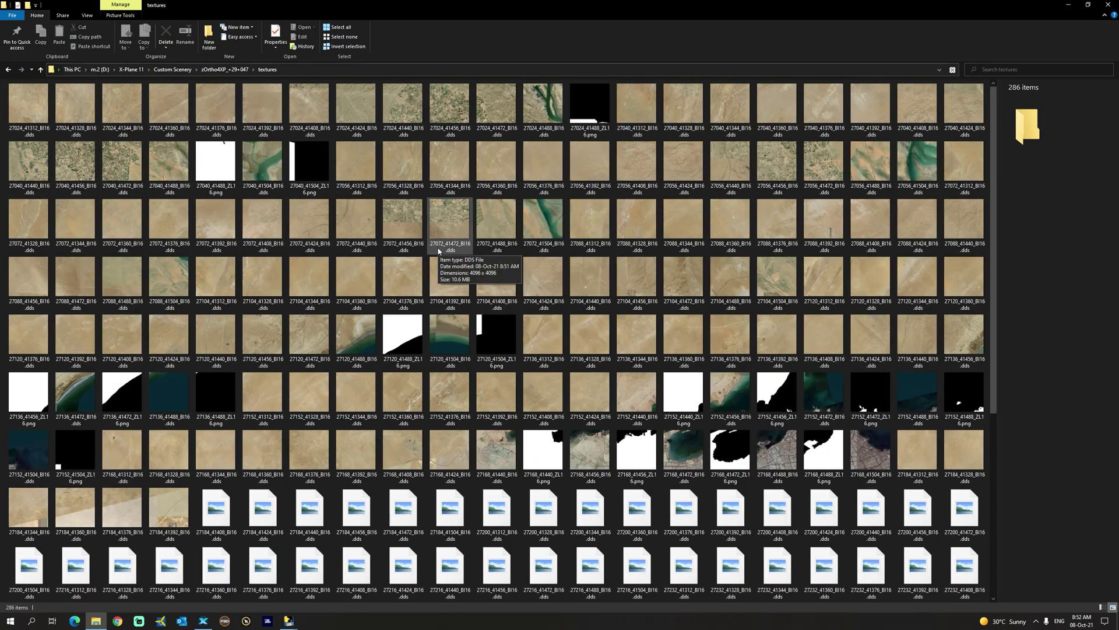
scroll(635, 273, down, 5)
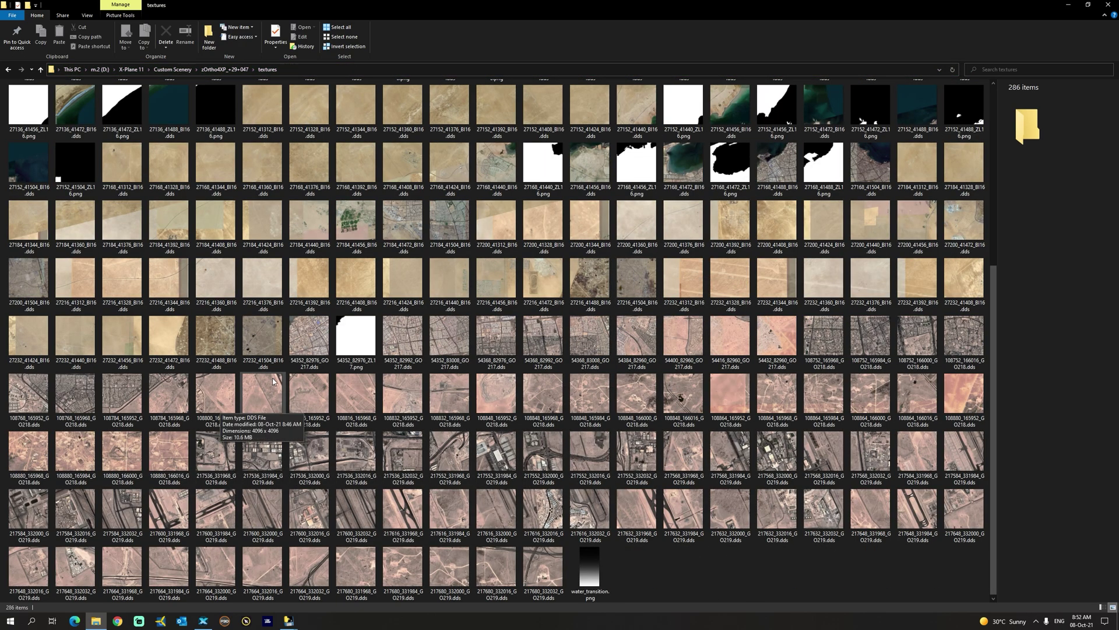
scroll(274, 382, up, 5)
scroll(464, 394, down, 3)
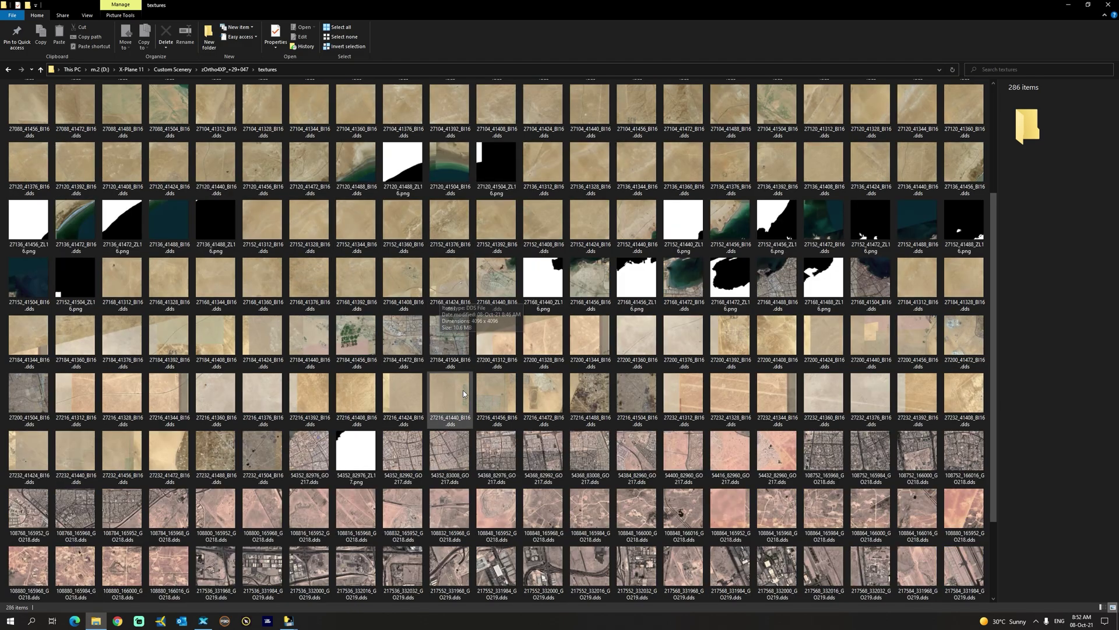
scroll(463, 394, down, 3)
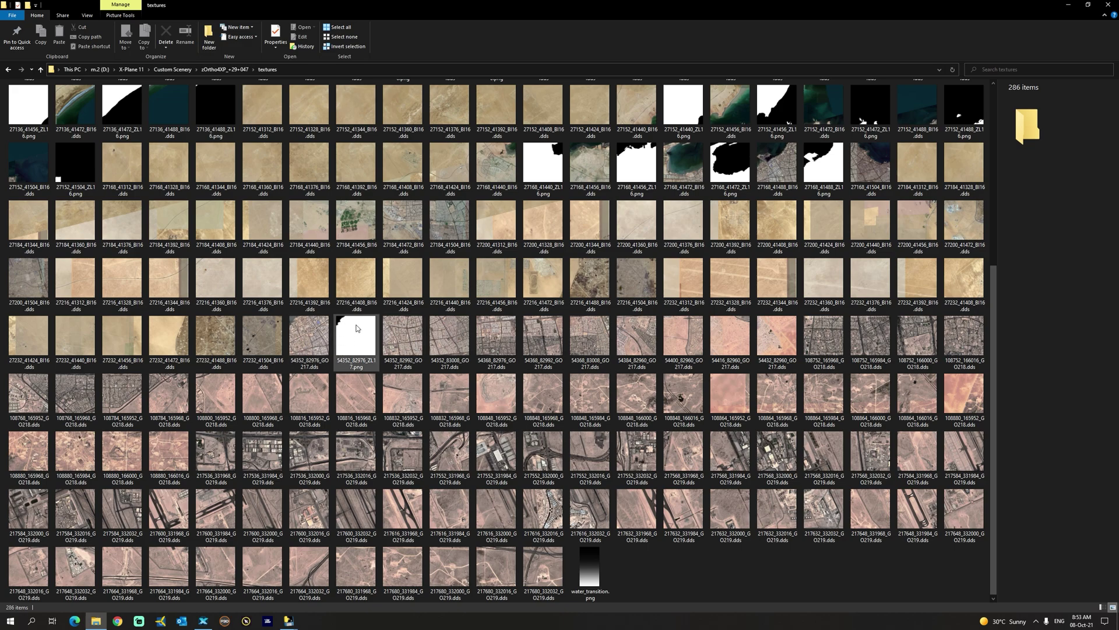
Go back to This PC and open the Storage (E:) drive.
click(9, 70)
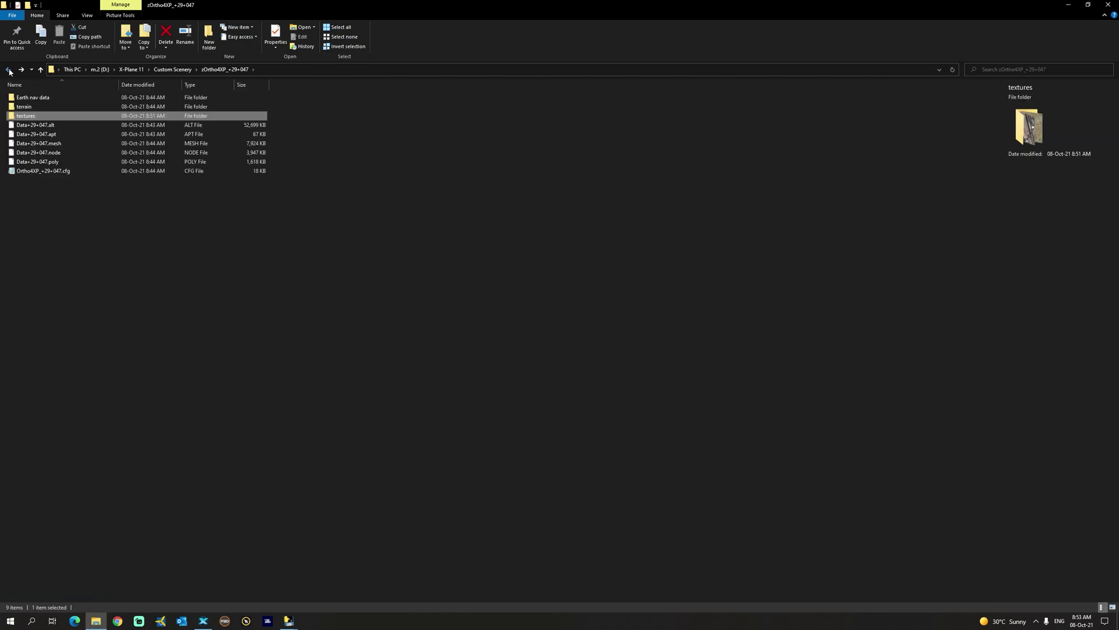
click(9, 70)
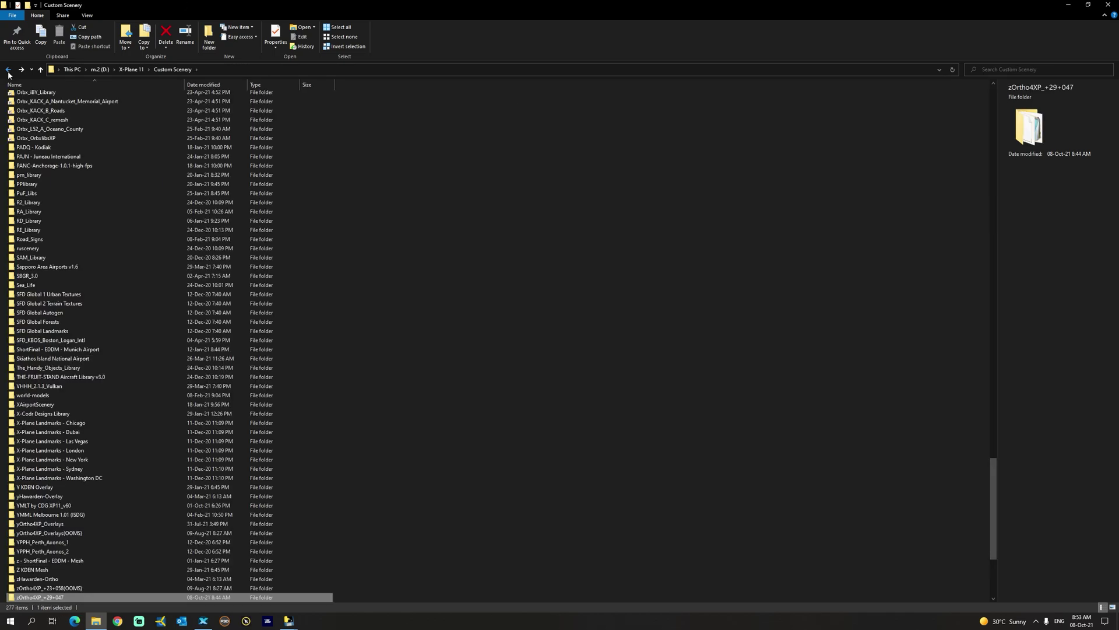
click(73, 69)
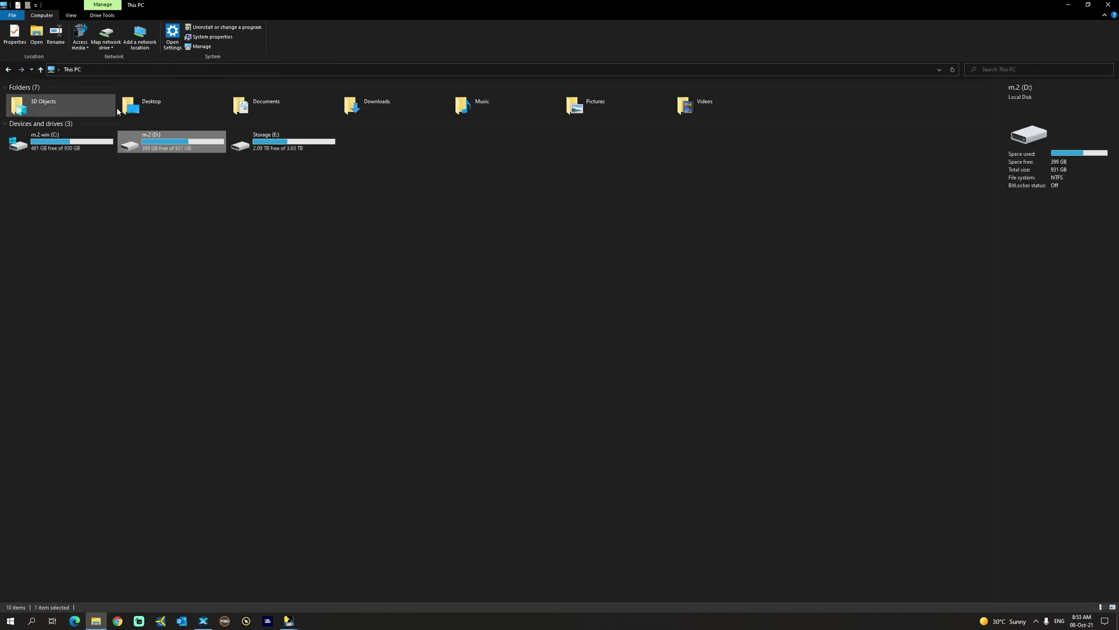
double_click(252, 133)
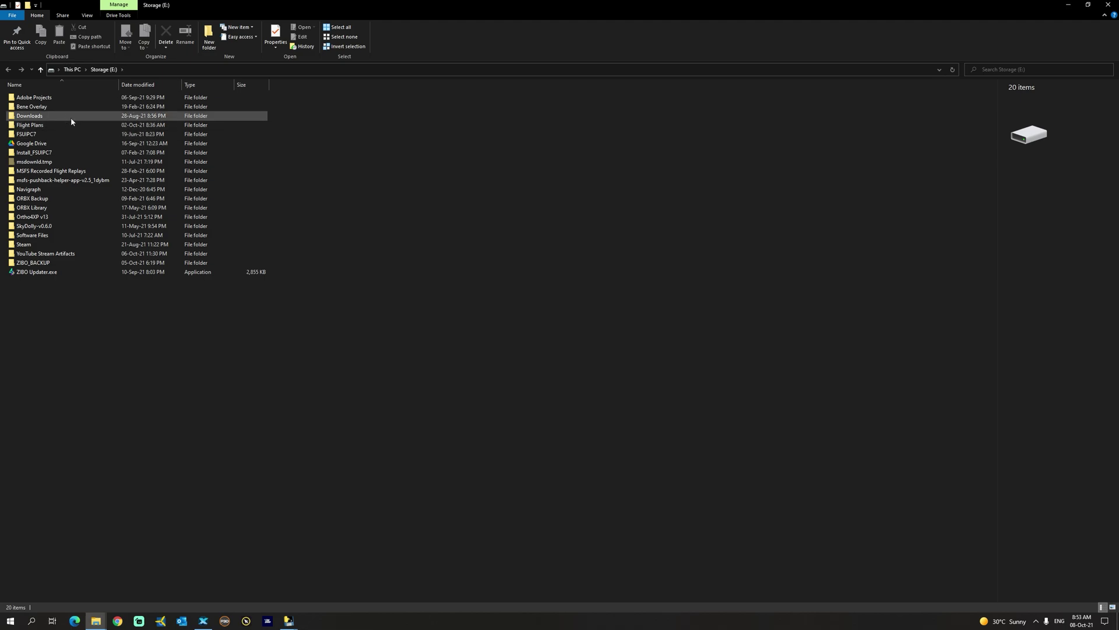
Open the Ortho4XP folder inside Ortho4XP v13 on Storage (E:).
click(73, 69)
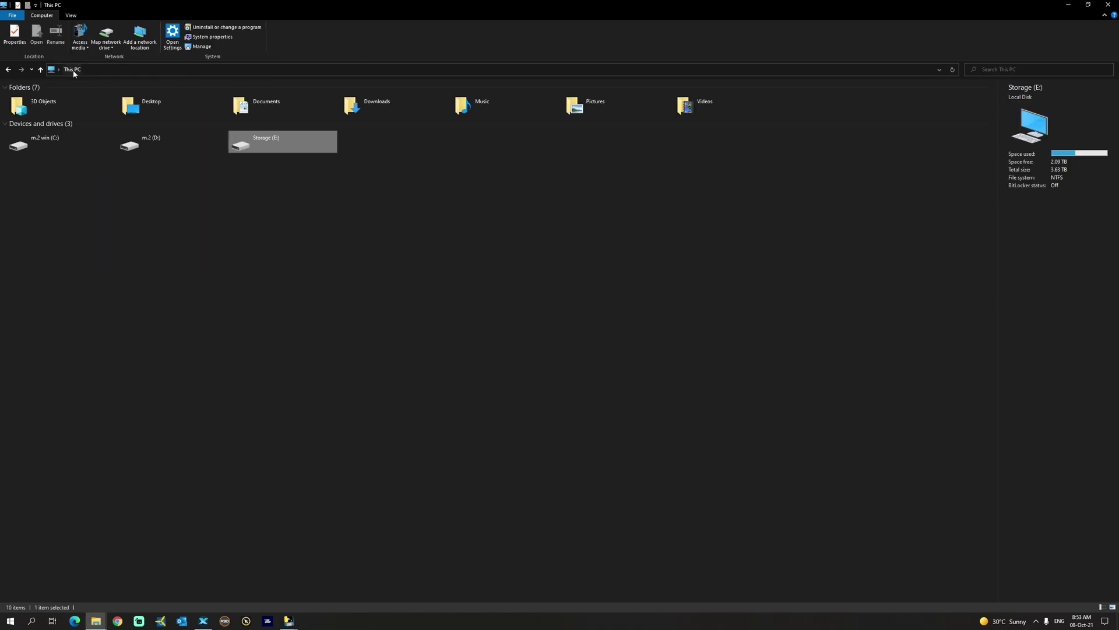
double_click(282, 131)
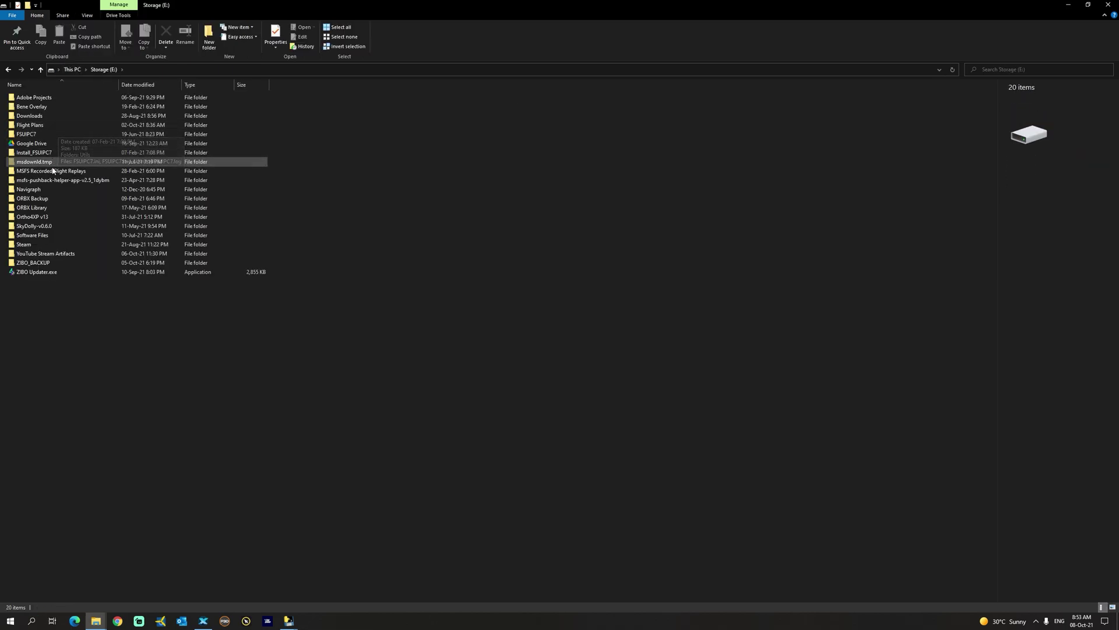
double_click(49, 220)
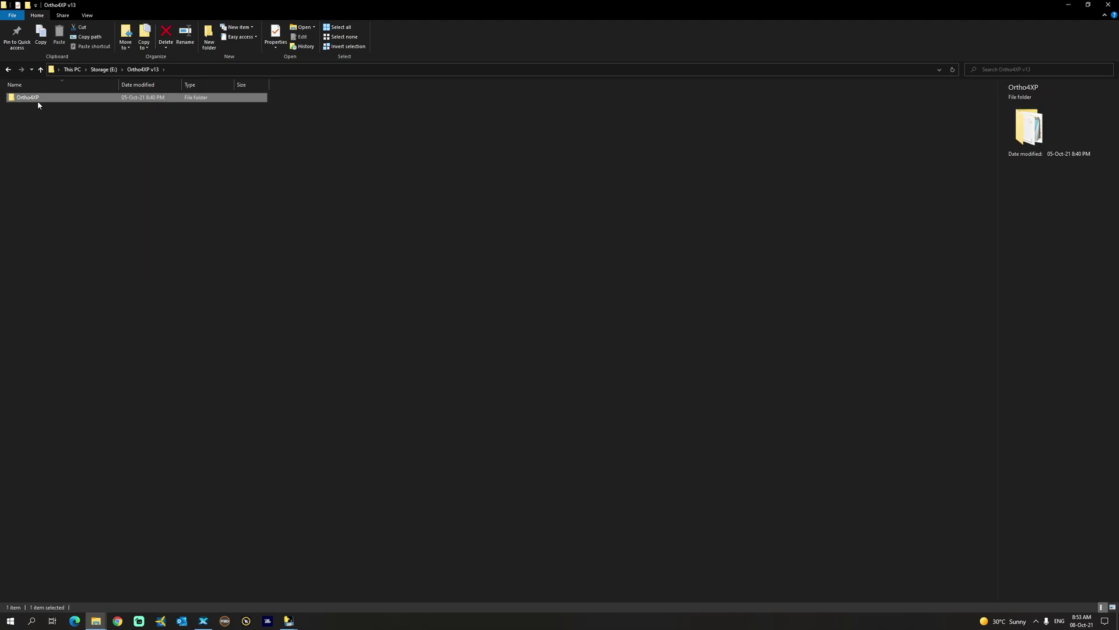
double_click(37, 100)
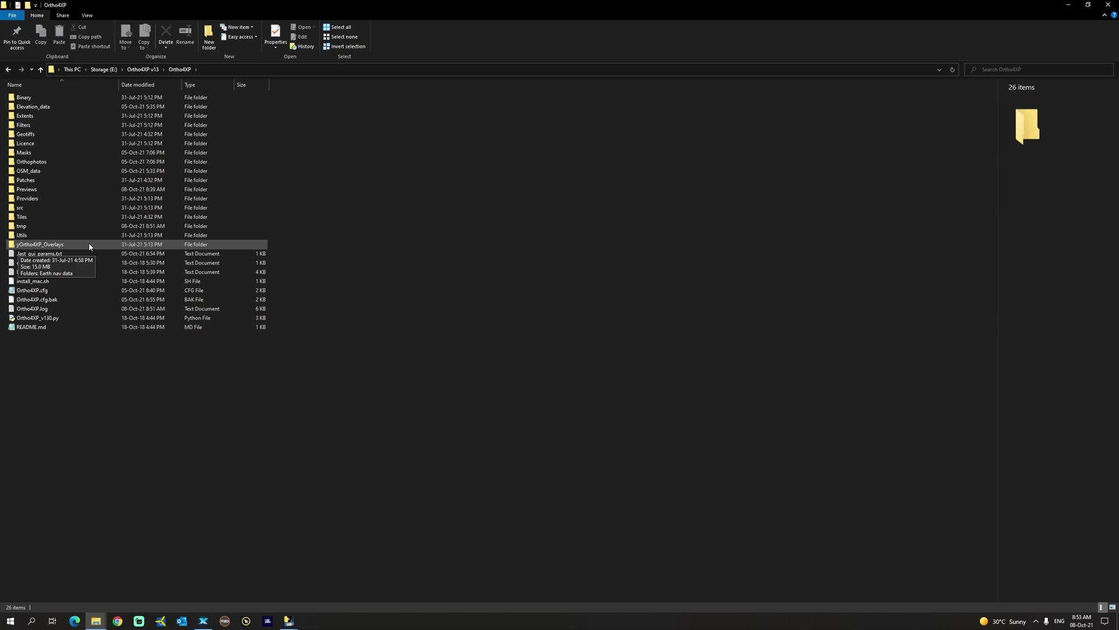
Bring Ortho4XP's tiles collection map window to the front from the taskbar.
mouse_move(289, 620)
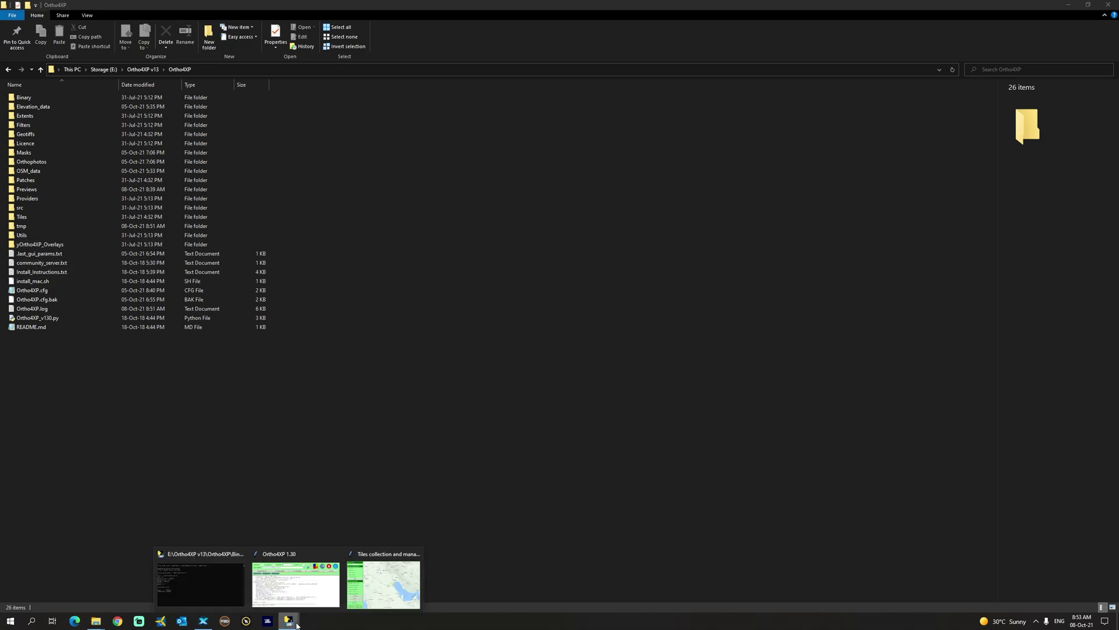
mouse_move(315, 599)
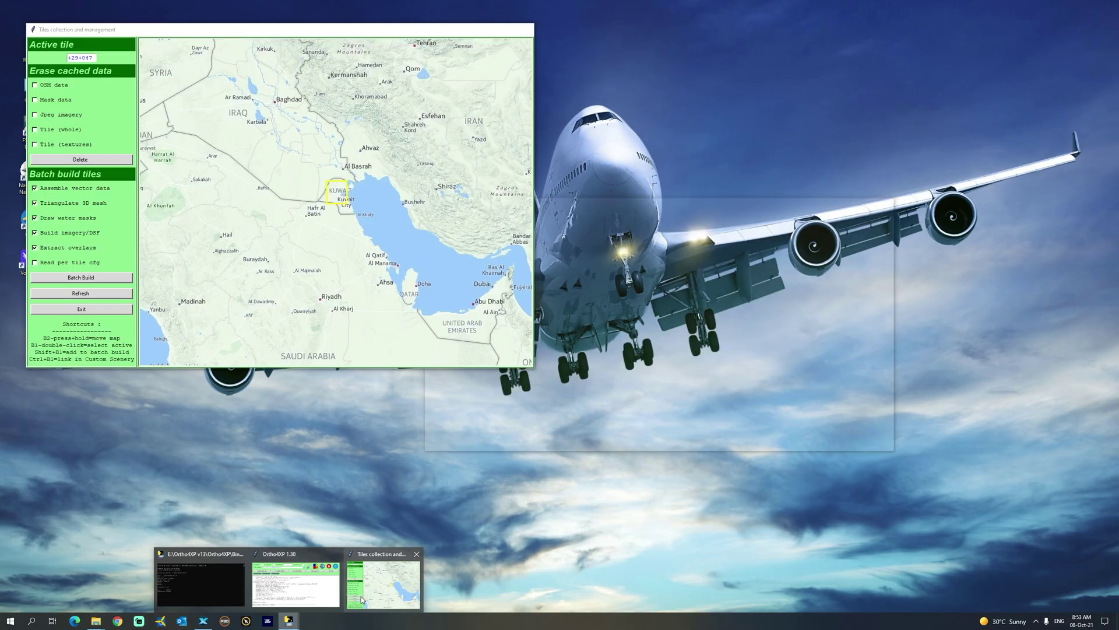
click(362, 596)
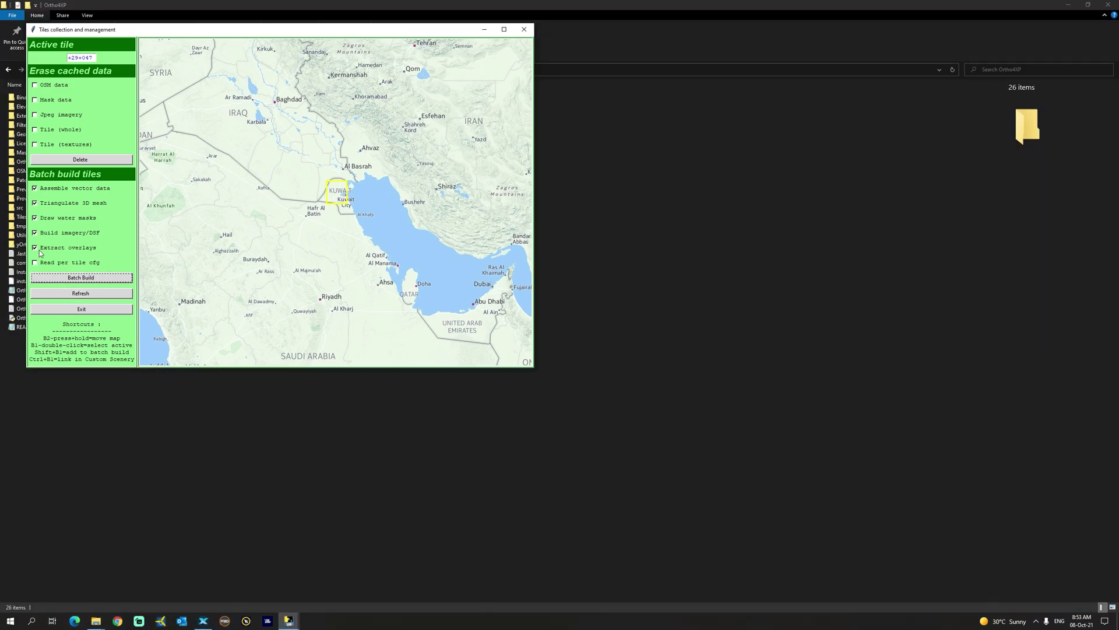
Confirm +29+047.dsf in yOrtho4XP_Overlays\Earth nav data\+20+040, then return to Ortho4XP.
click(45, 439)
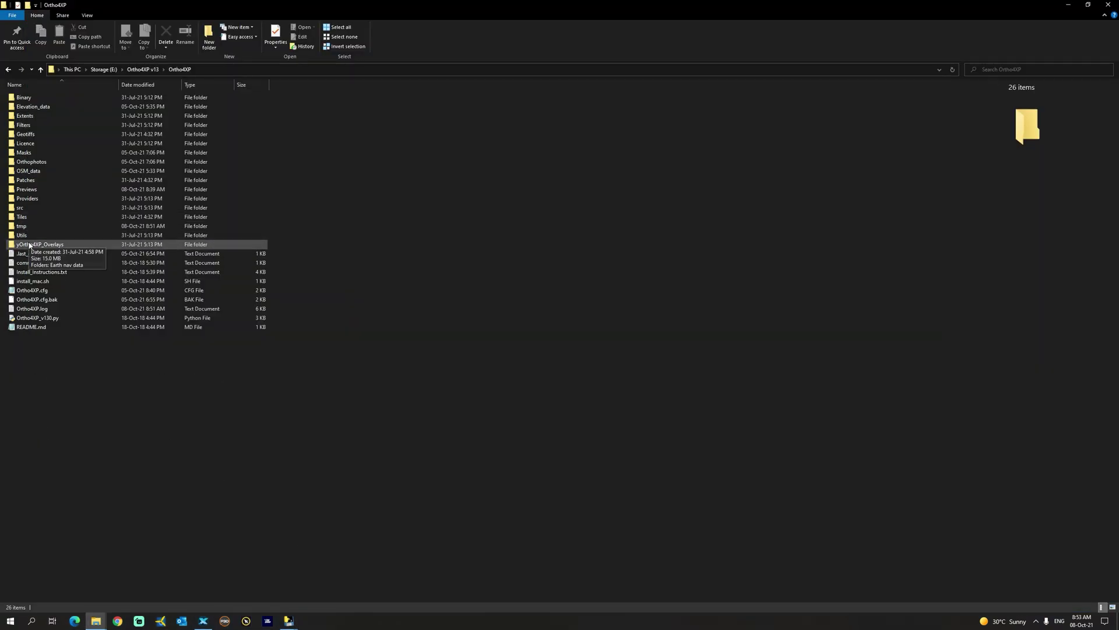
double_click(28, 245)
double_click(26, 97)
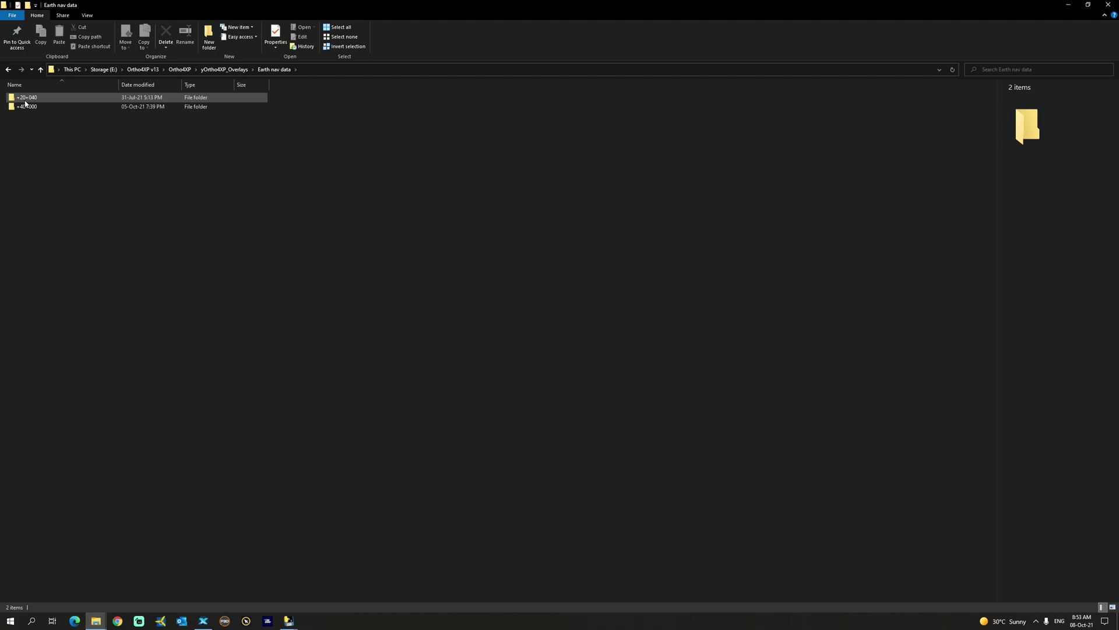
click(47, 98)
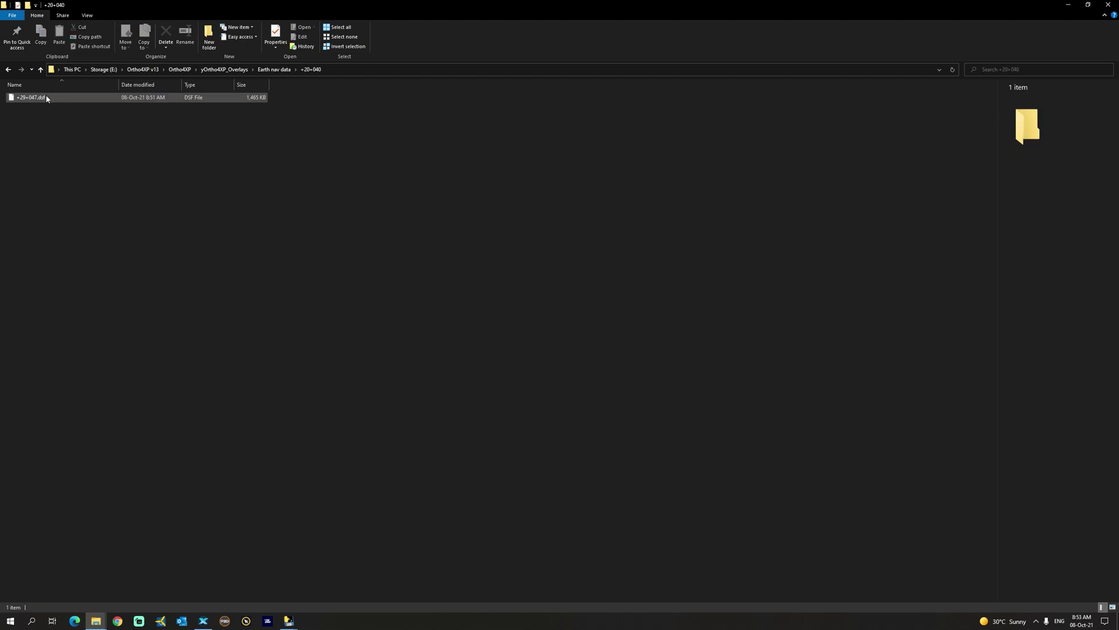
double_click(59, 98)
click(9, 73)
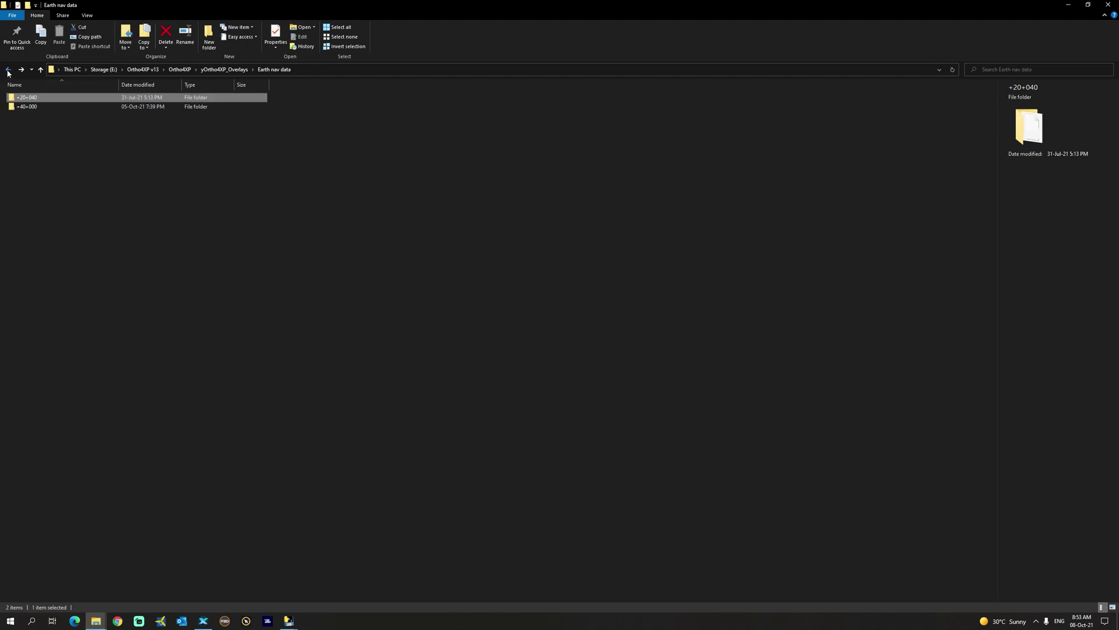
click(8, 73)
click(8, 72)
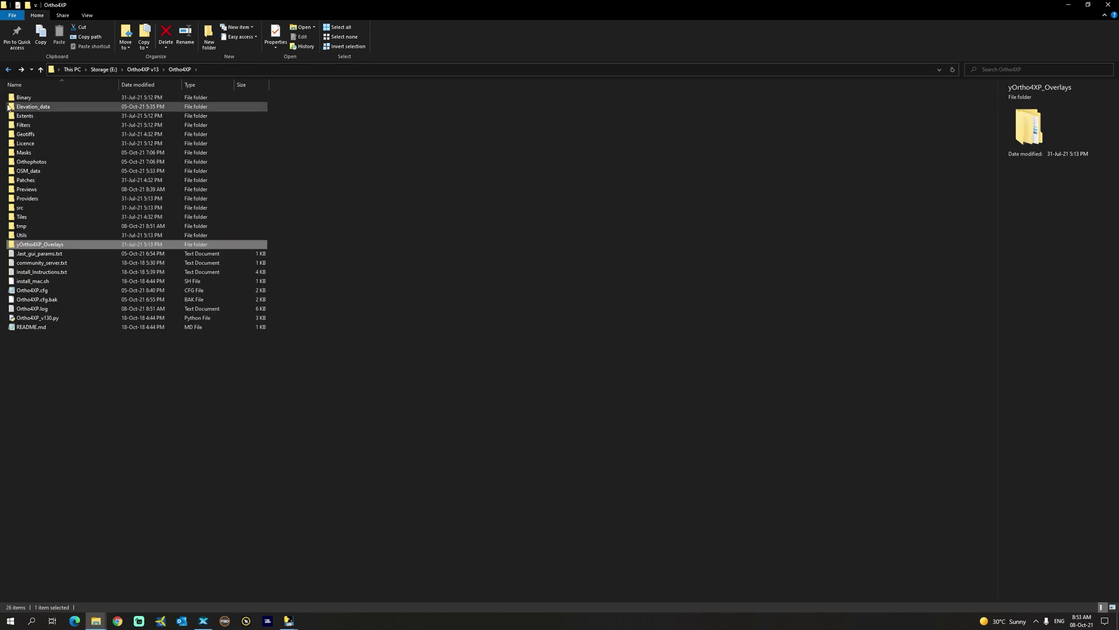
Copy the yOrtho4XP_Overlays folder and paste it into D:\X-Plane 11\Custom Scenery.
right_click(43, 245)
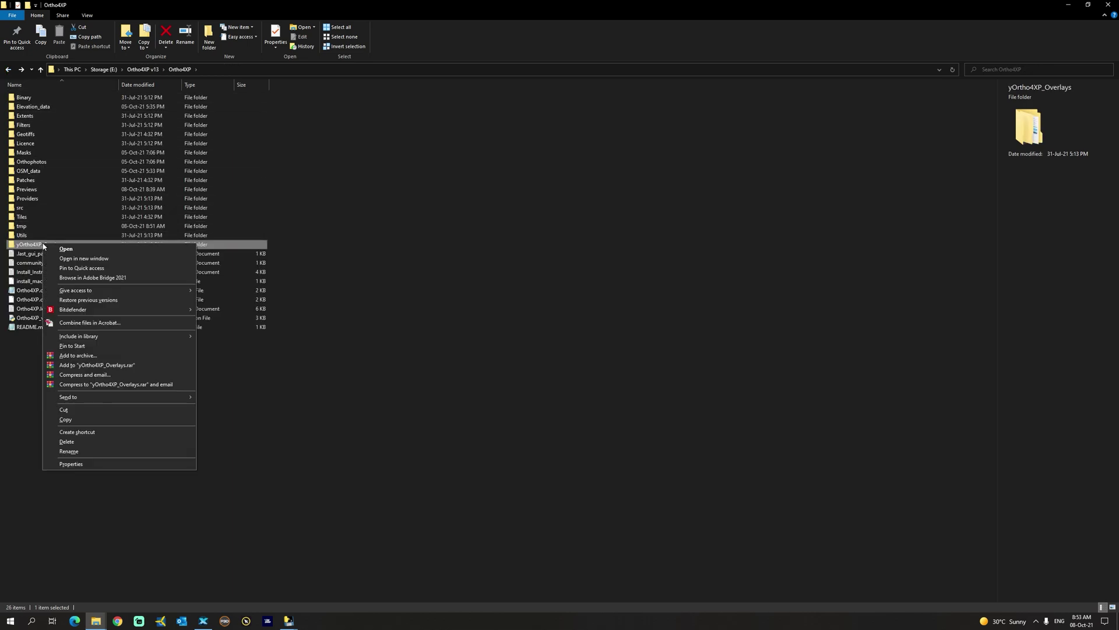
click(57, 421)
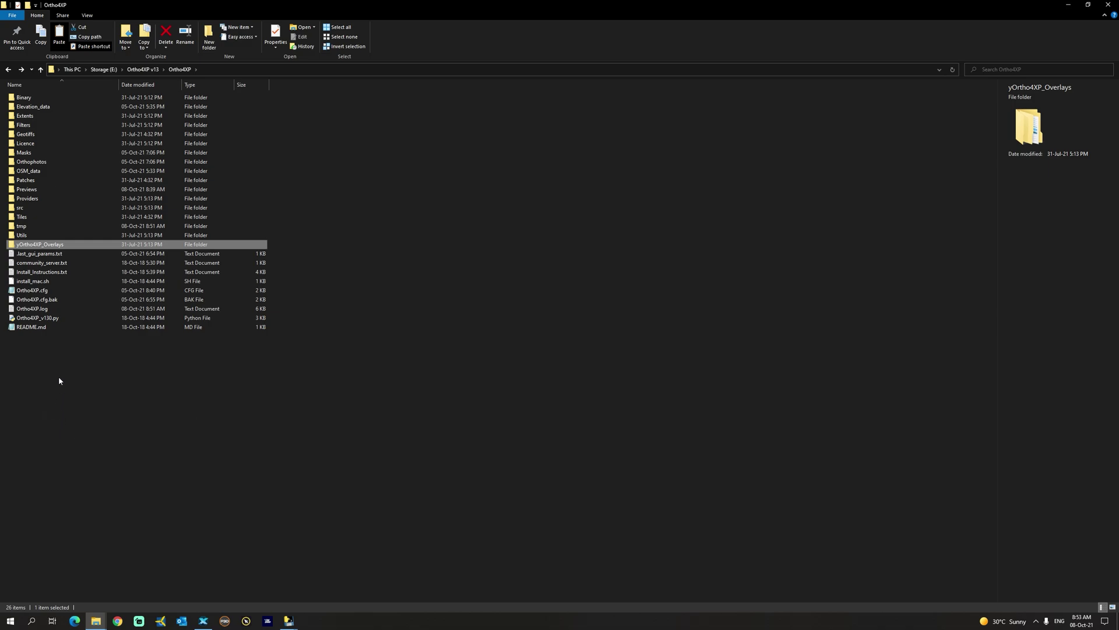
click(72, 69)
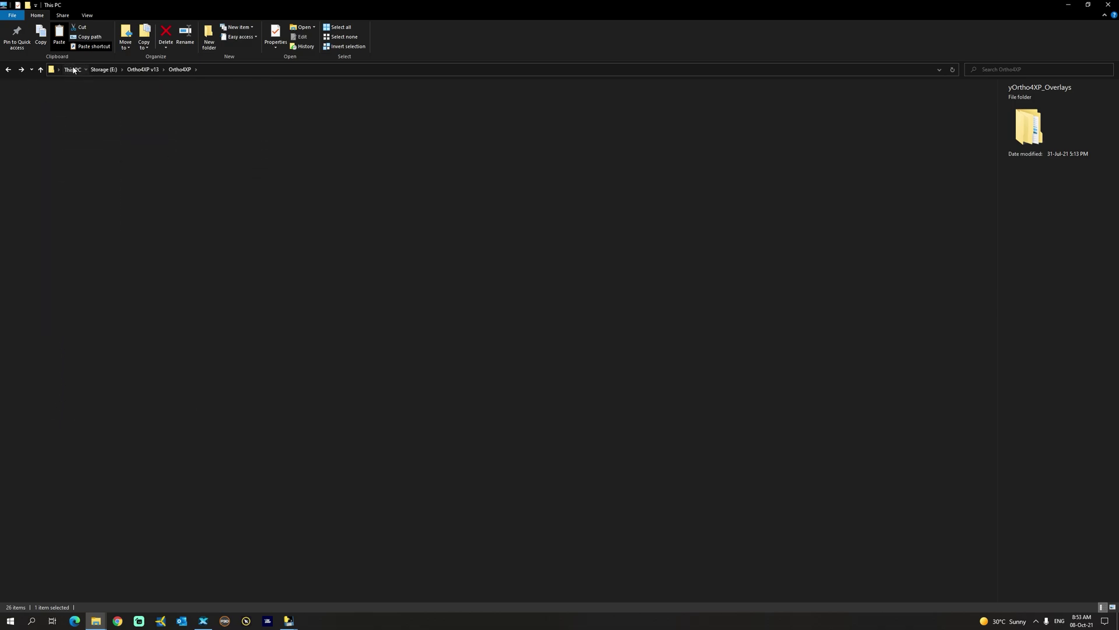
double_click(135, 146)
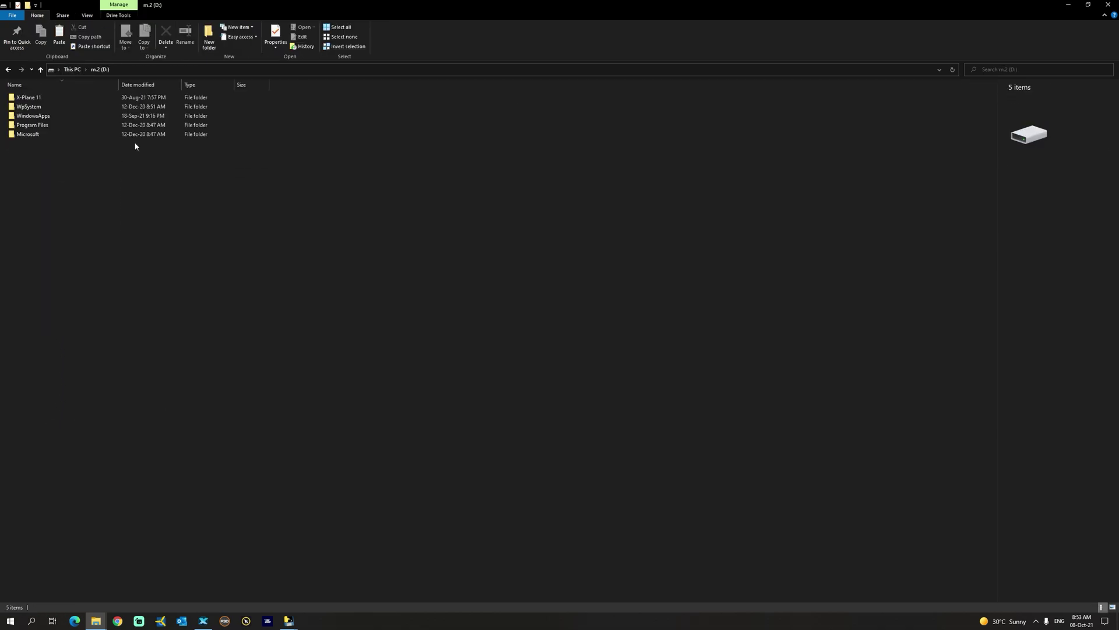
double_click(37, 100)
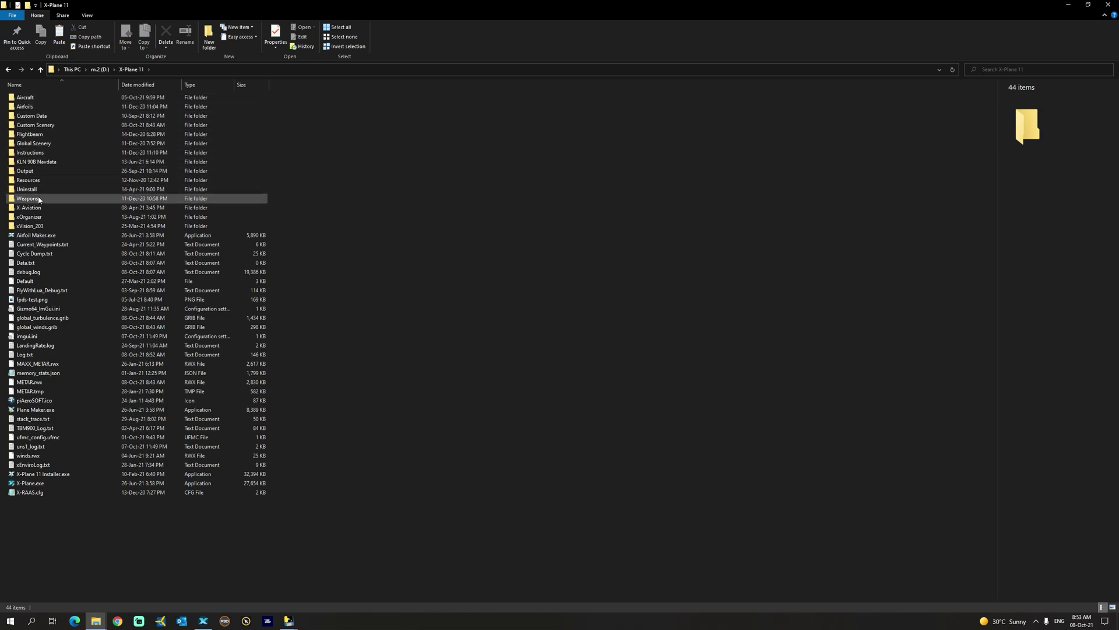
double_click(37, 125)
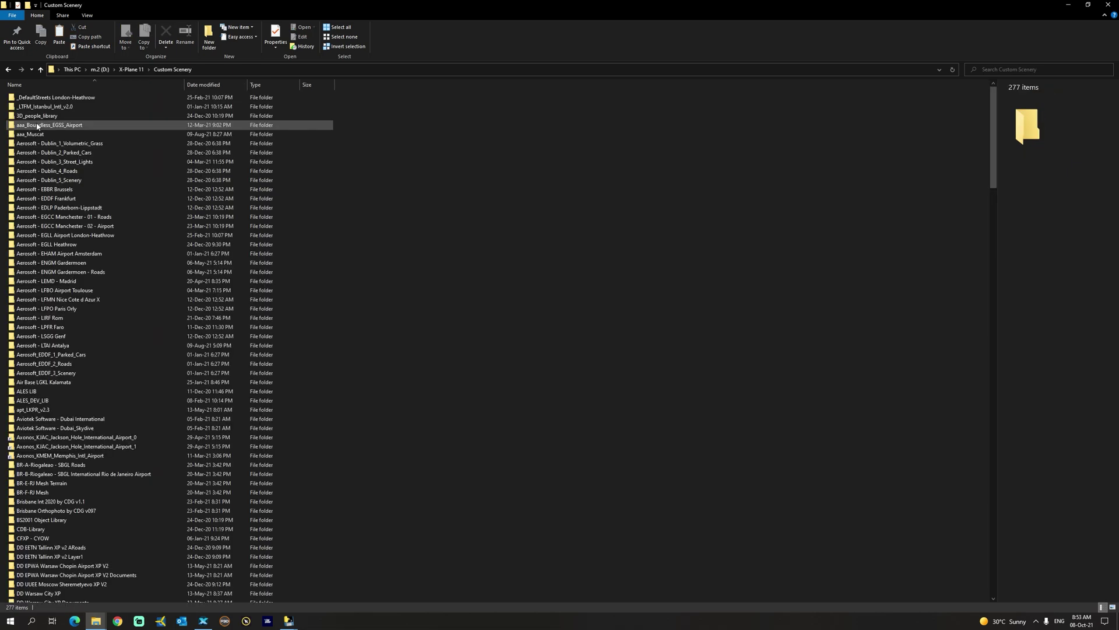
right_click(411, 221)
click(416, 283)
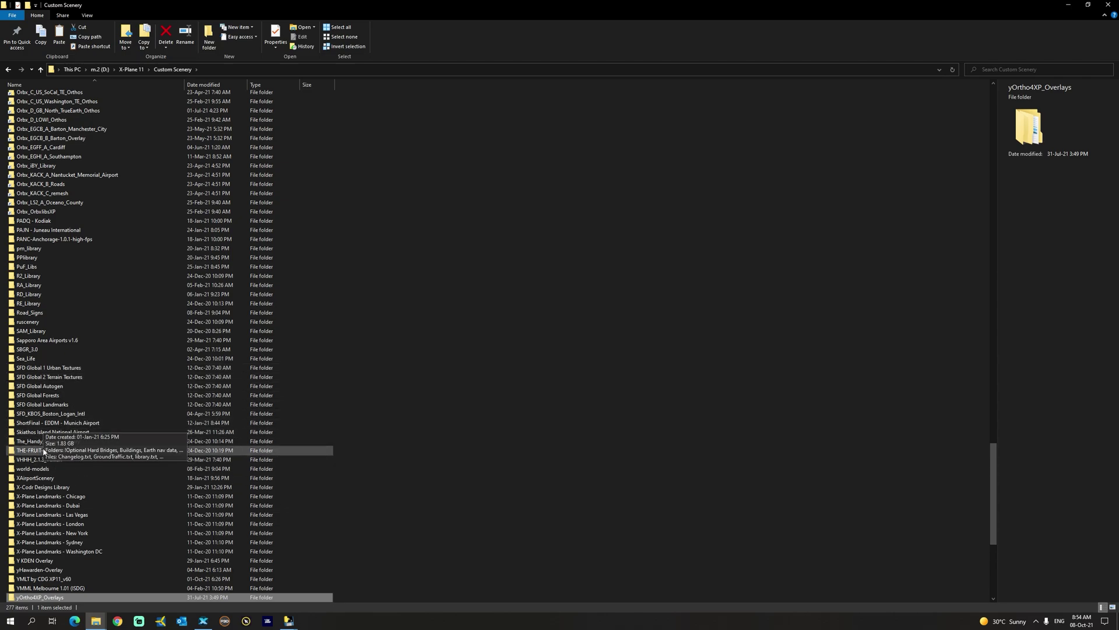
Reopen Custom Scenery, scroll to its end and open scenery_packs.ini in Notepad.
scroll(75, 516, down, 9)
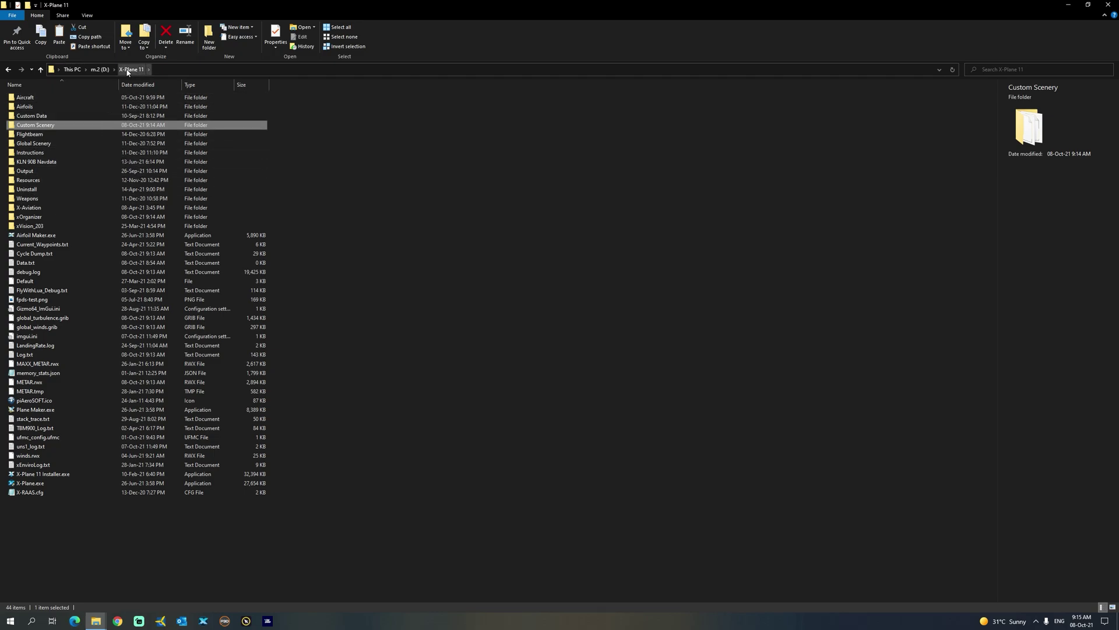
double_click(26, 126)
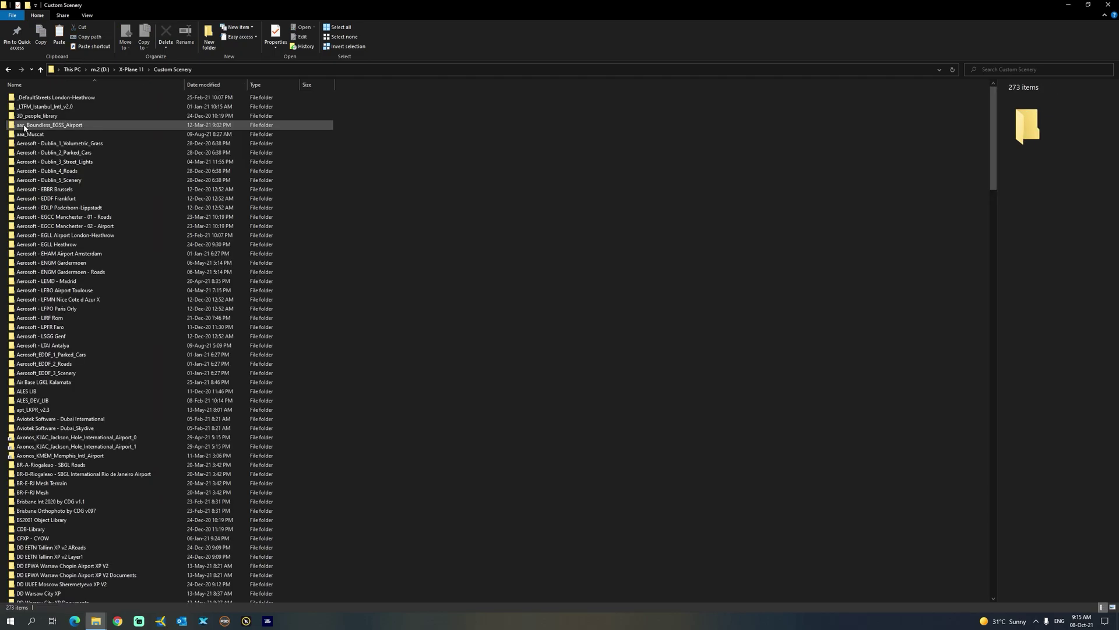
drag(994, 160, 1005, 579)
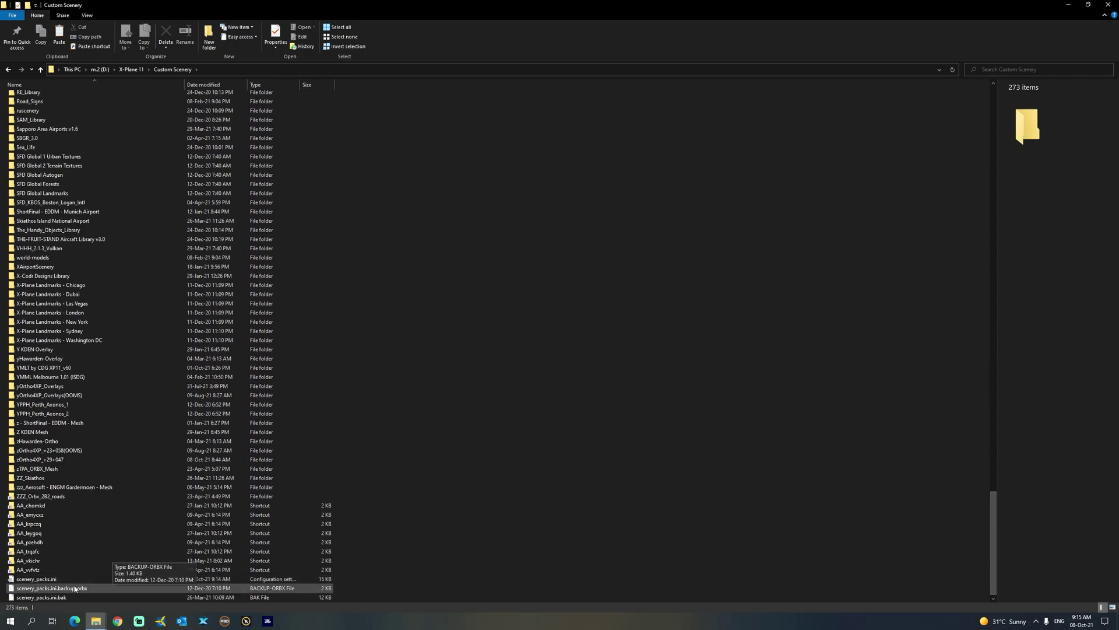
double_click(41, 580)
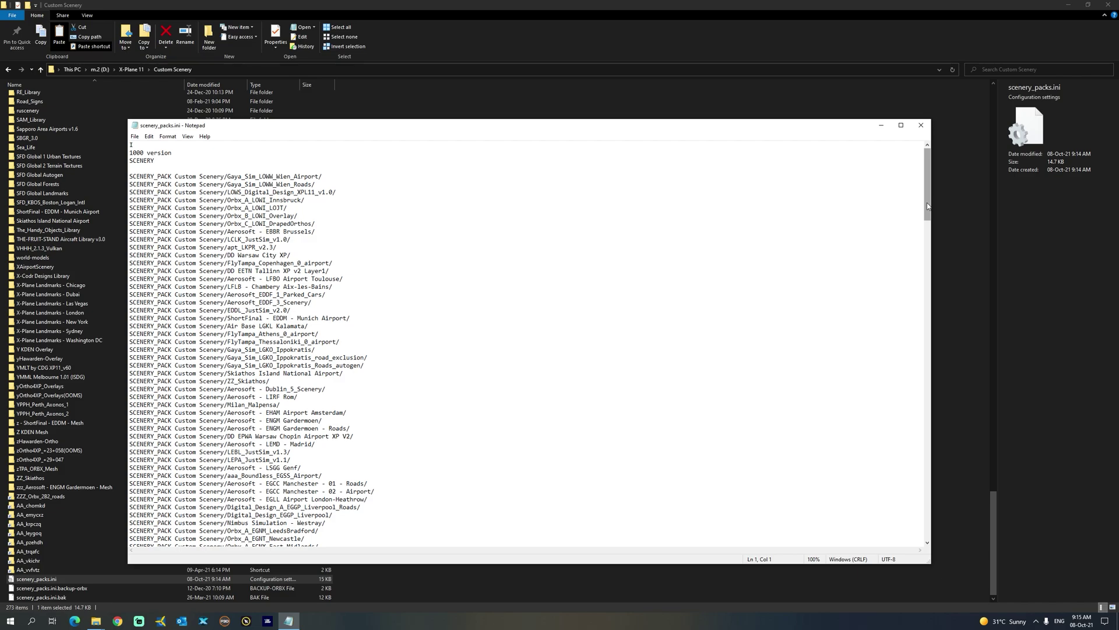
In scenery_packs.ini, select the zOrtho4XP_+29+047 and yOrtho4XP_Overlays SCENERY_PACK lines to compare their order.
drag(928, 205, 928, 548)
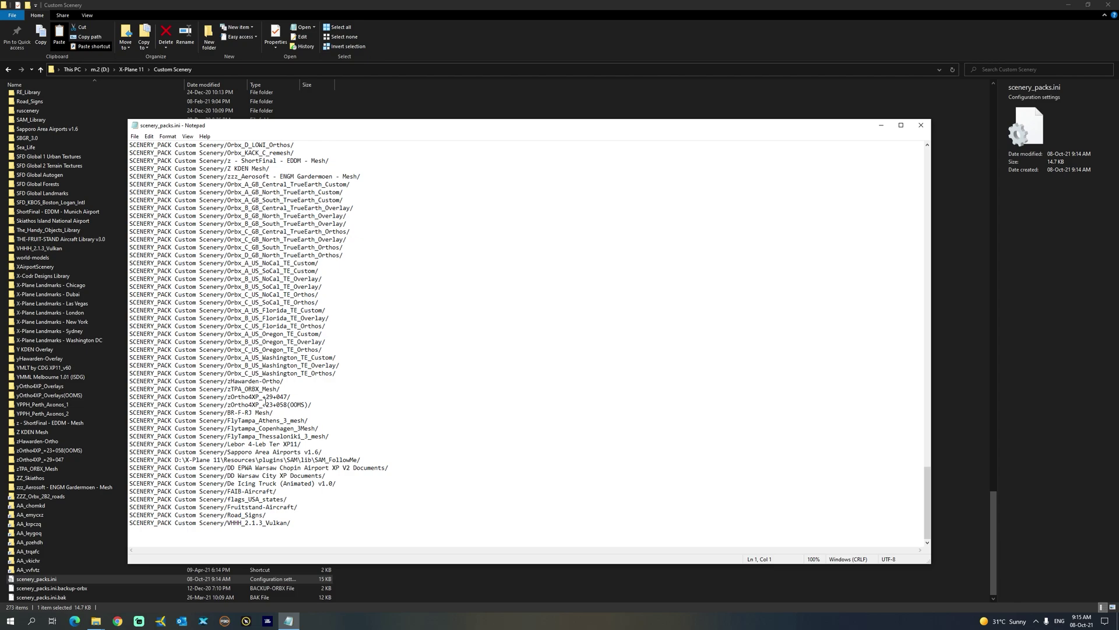
drag(307, 399, 133, 400)
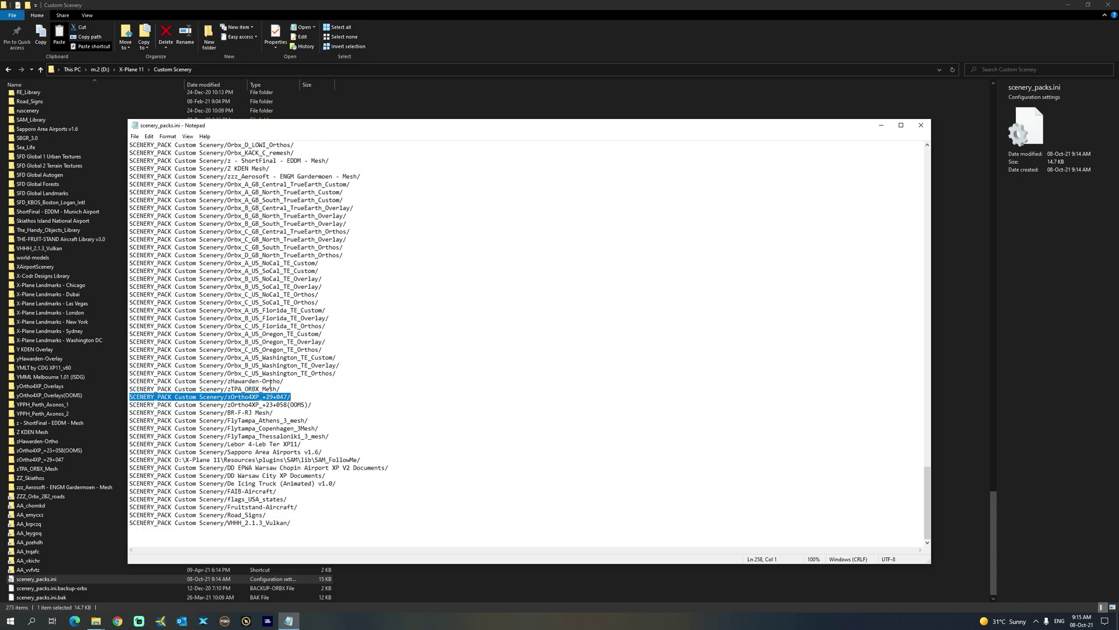
scroll(285, 315, up, 4)
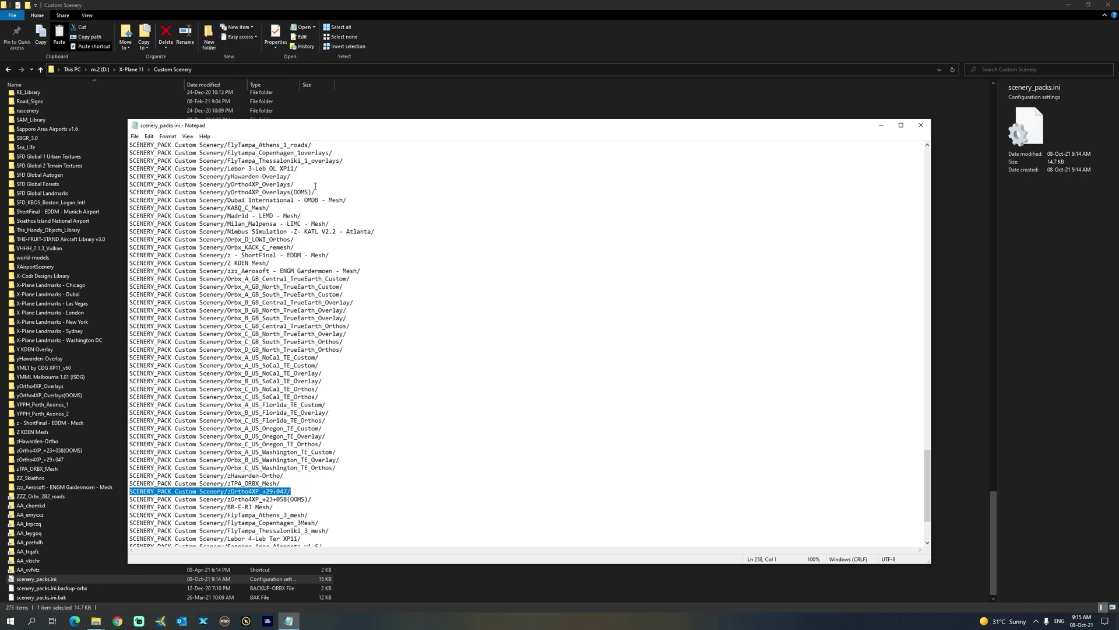
drag(315, 186, 114, 186)
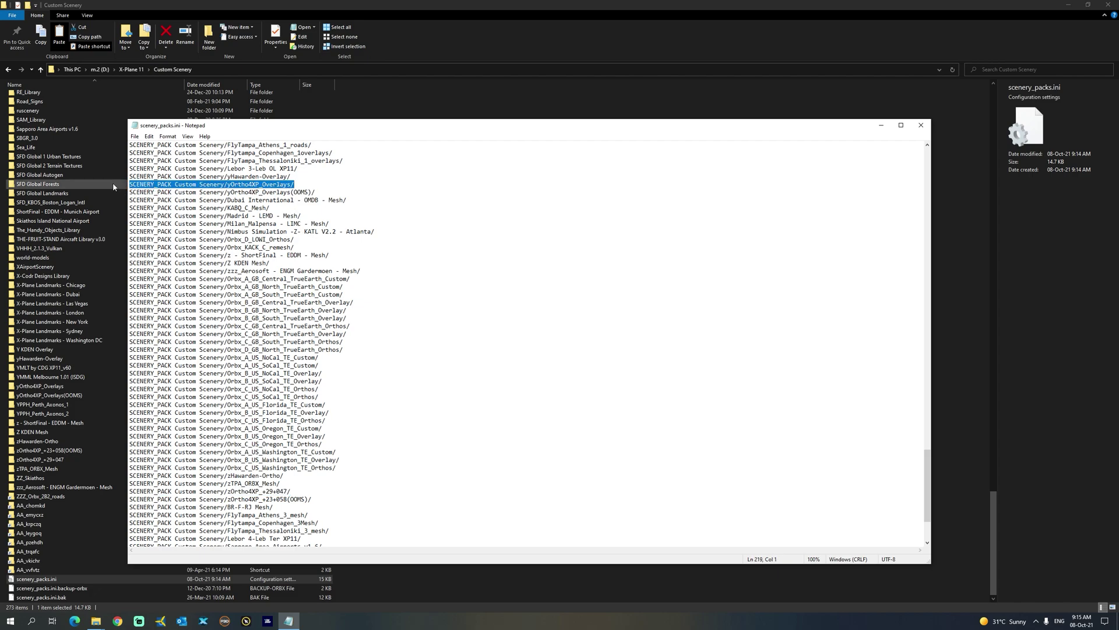